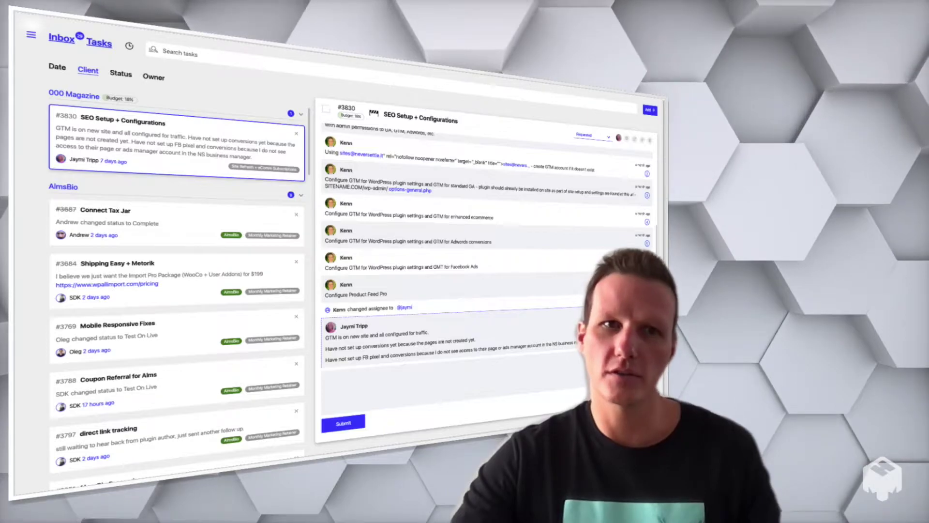
Group the inbox tasks by client, collapse the AlmsBio group and look through the other clients' tasks.
{"action": "left_click", "coordinate": [90, 68]}
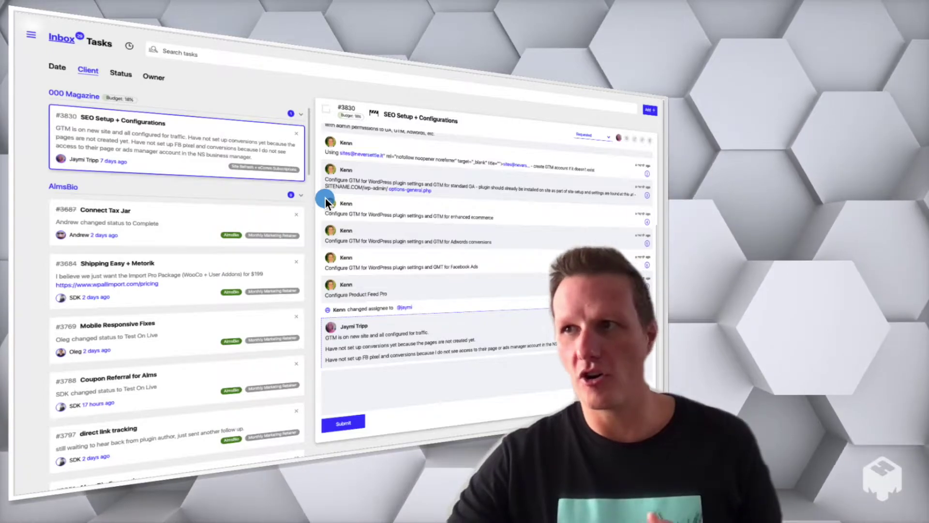
{"action": "left_click", "coordinate": [301, 195]}
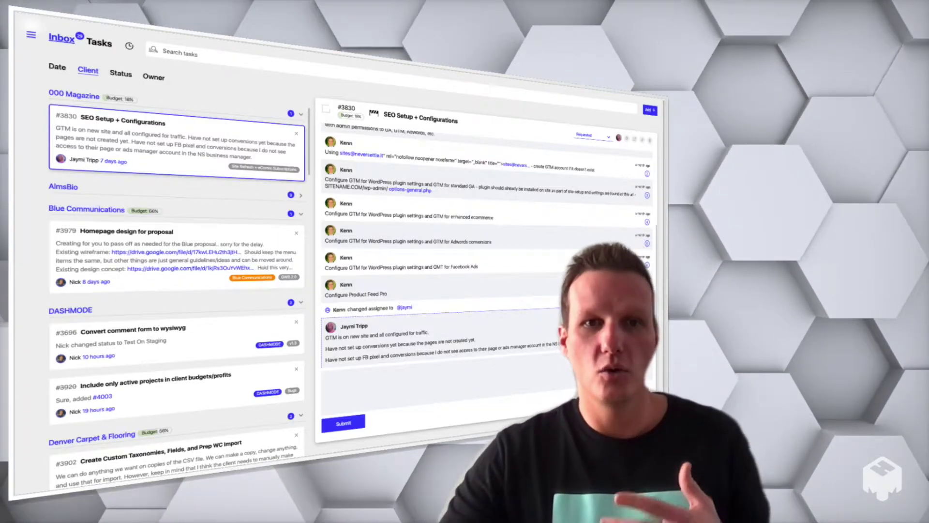
{"action": "scroll", "coordinate": [176, 291], "scroll_direction": "down", "scroll_amount": 3}
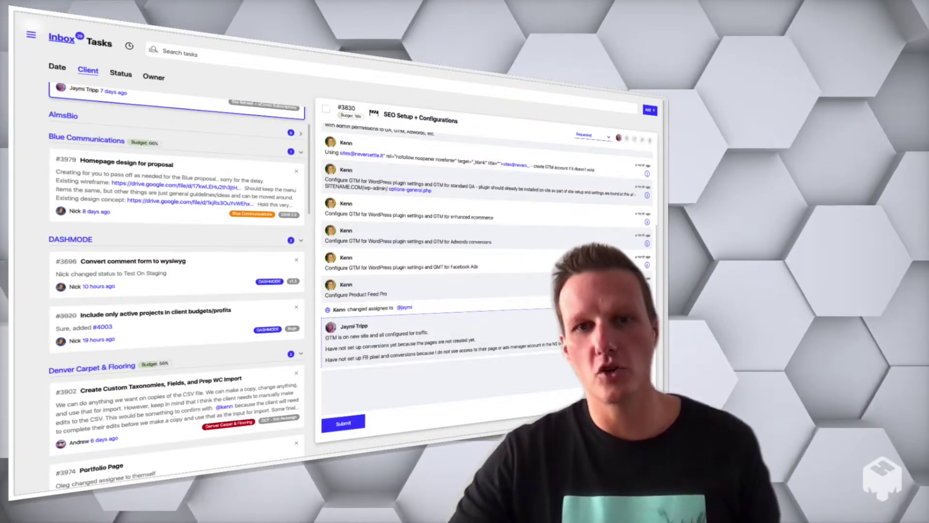
{"action": "scroll", "coordinate": [176, 290], "scroll_direction": "up", "scroll_amount": 1}
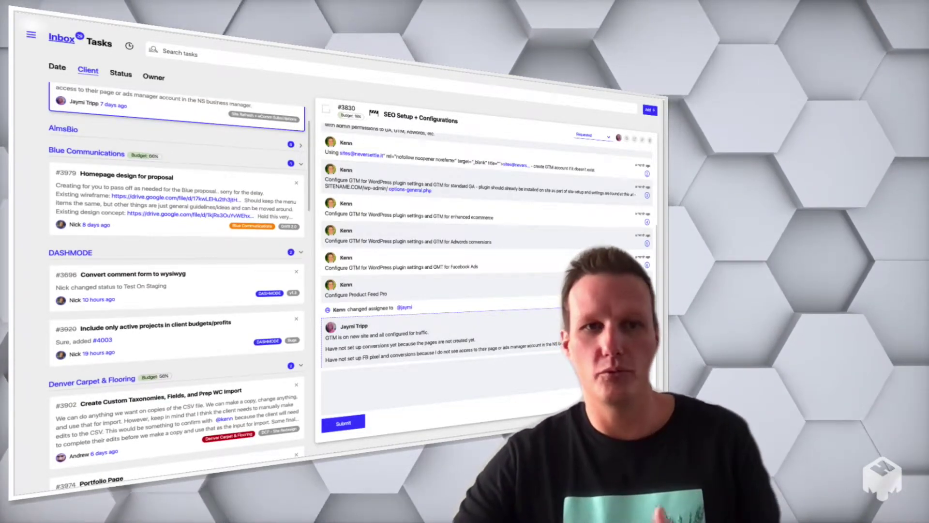
{"action": "scroll", "coordinate": [177, 290], "scroll_direction": "down", "scroll_amount": 10}
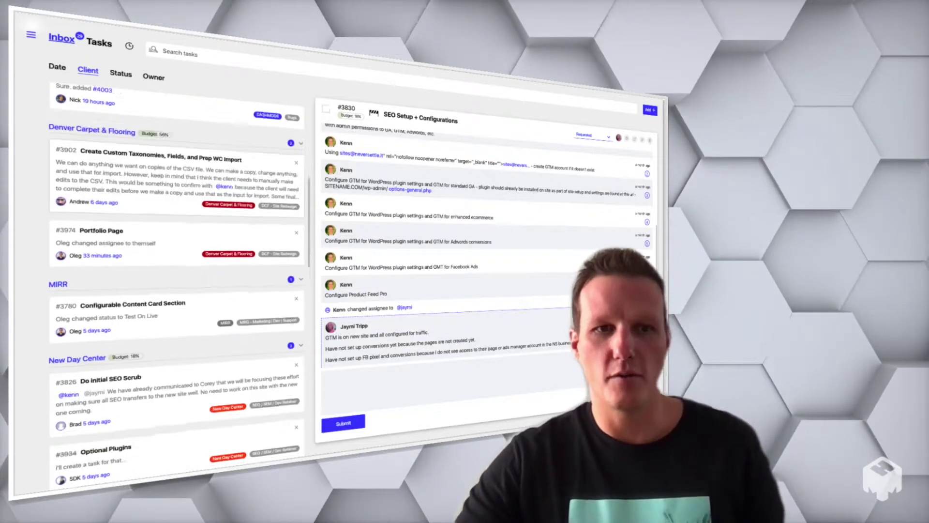
{"action": "scroll", "coordinate": [177, 290], "scroll_direction": "down", "scroll_amount": 14}
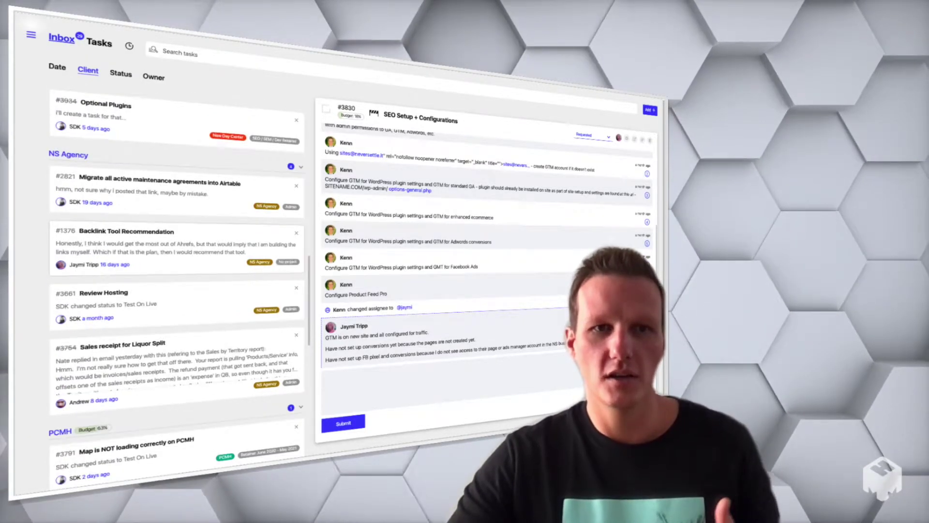
{"action": "scroll", "coordinate": [176, 290], "scroll_direction": "up", "scroll_amount": 20}
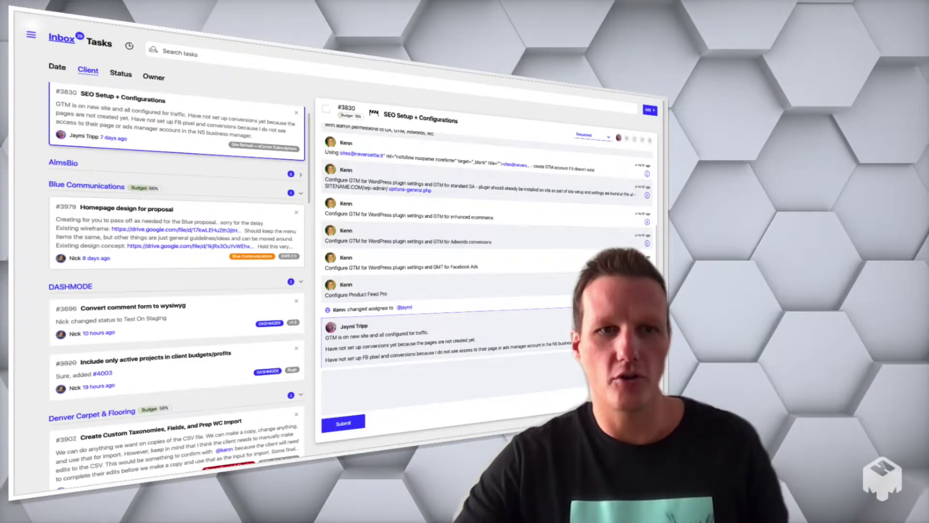
{"action": "scroll", "coordinate": [177, 291], "scroll_direction": "up", "scroll_amount": 1}
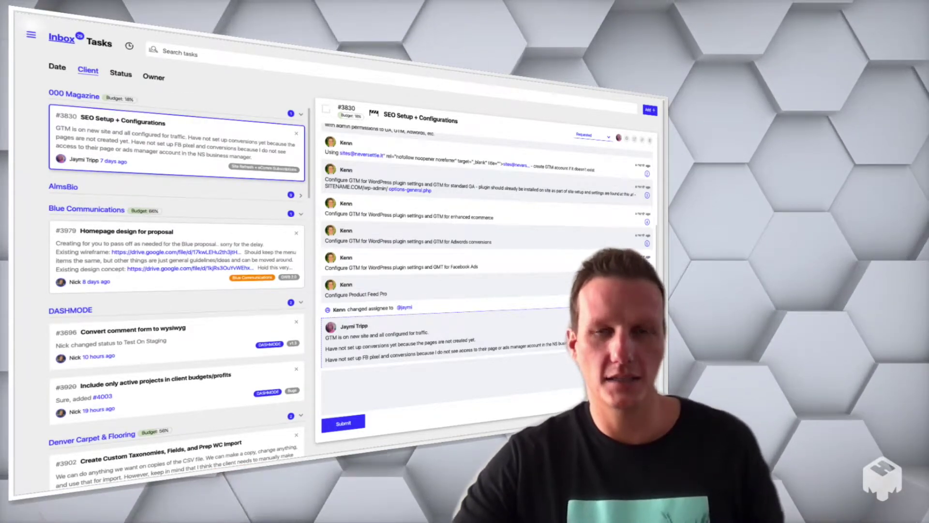
Group the inbox tasks by date, collapse the Overdue and This Week groups, and reopen This Week to review its tasks.
{"action": "left_click", "coordinate": [57, 67]}
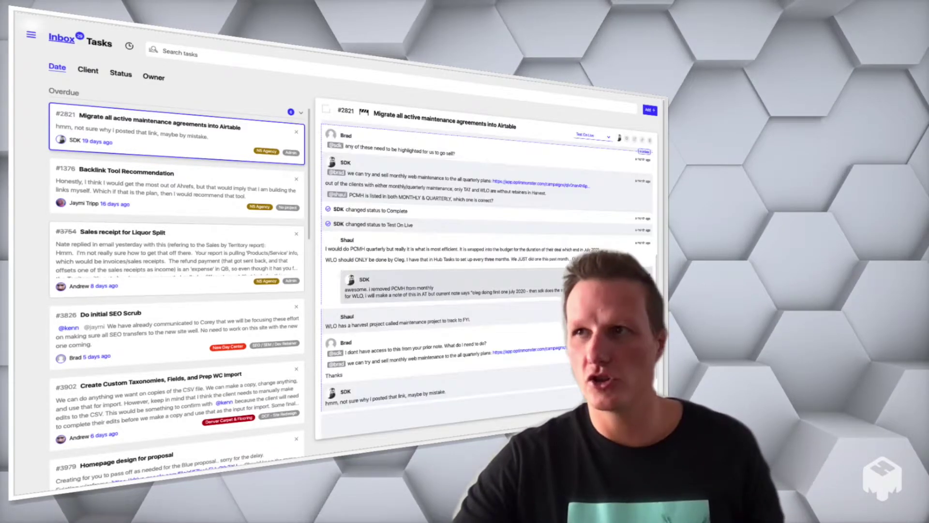
{"action": "left_click", "coordinate": [301, 113]}
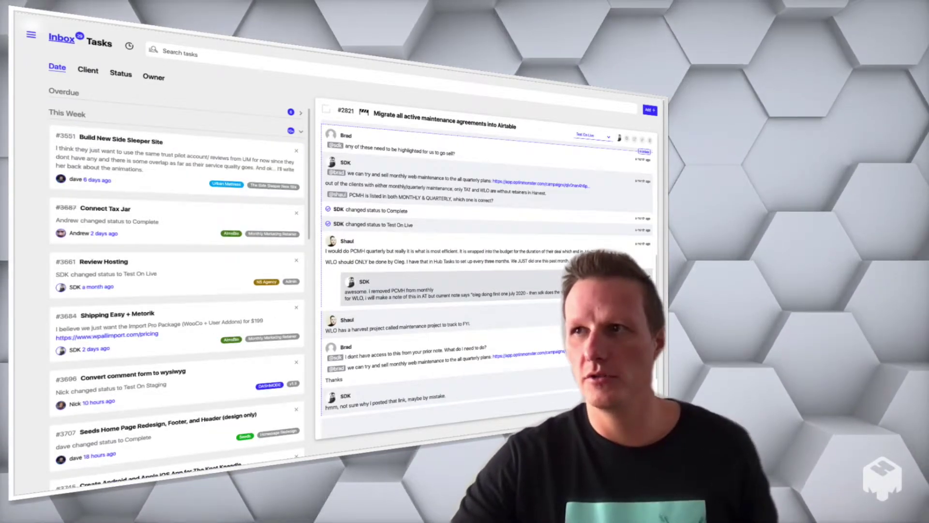
{"action": "left_click", "coordinate": [301, 131]}
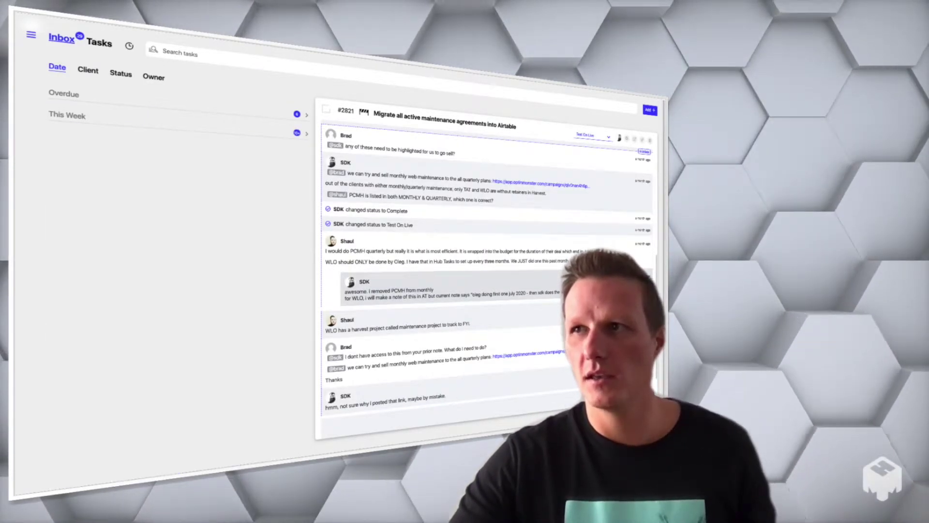
{"action": "left_click", "coordinate": [301, 133]}
{"action": "scroll", "coordinate": [179, 291], "scroll_direction": "down", "scroll_amount": 5}
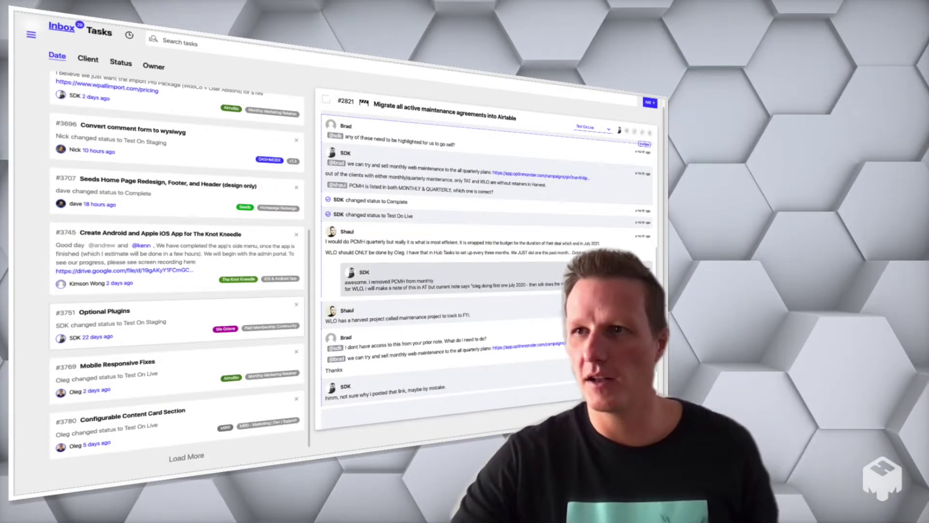
{"action": "scroll", "coordinate": [179, 290], "scroll_direction": "up", "scroll_amount": 10}
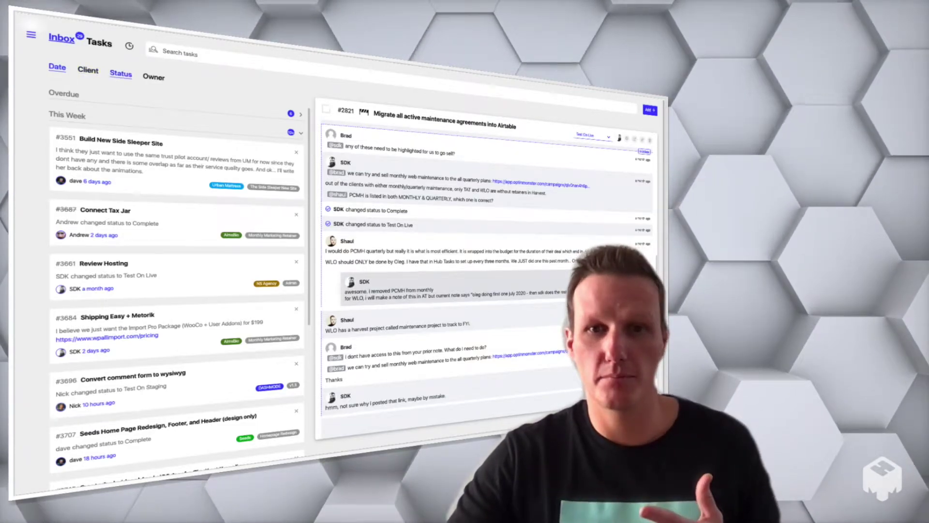
Group the inbox tasks by status, collapse Requested, In Progress, Test On Staging and Test On Live, and reopen Test On Live.
{"action": "left_click", "coordinate": [121, 73]}
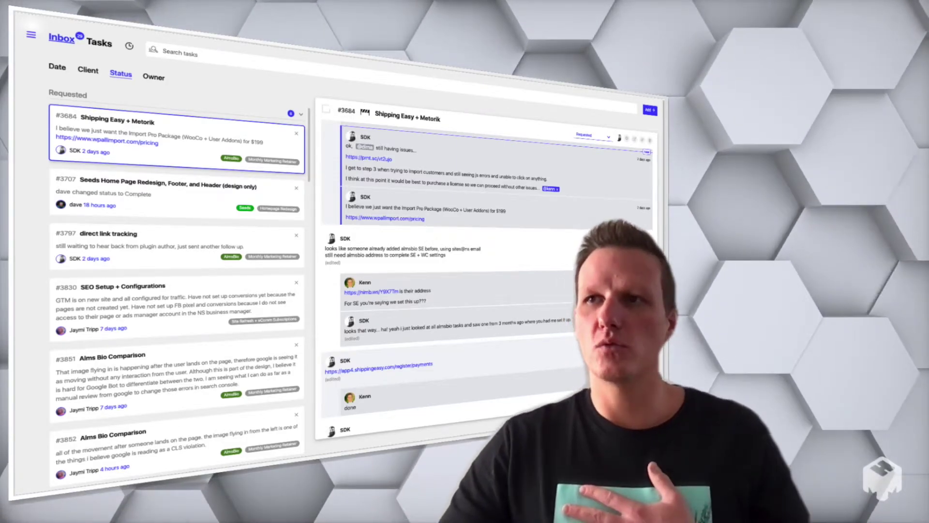
{"action": "left_click", "coordinate": [301, 115]}
{"action": "left_click", "coordinate": [301, 133]}
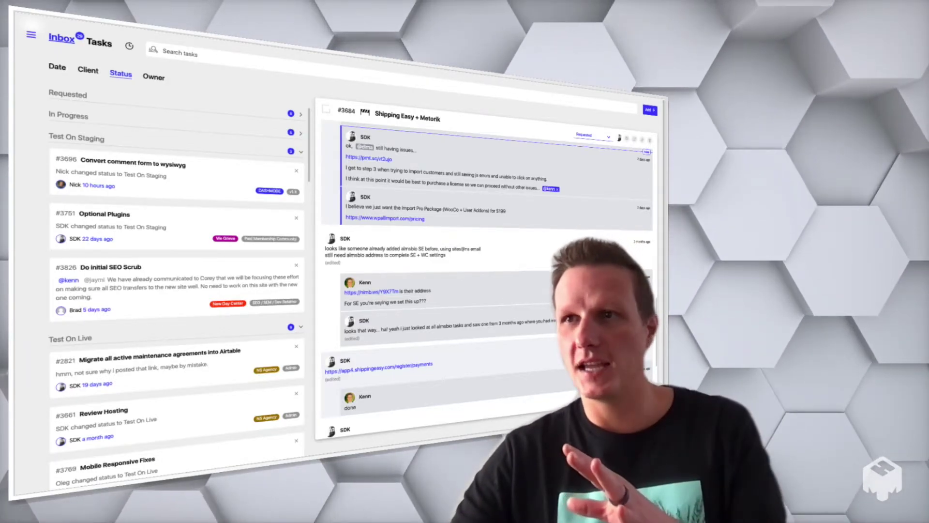
{"action": "left_click", "coordinate": [300, 151]}
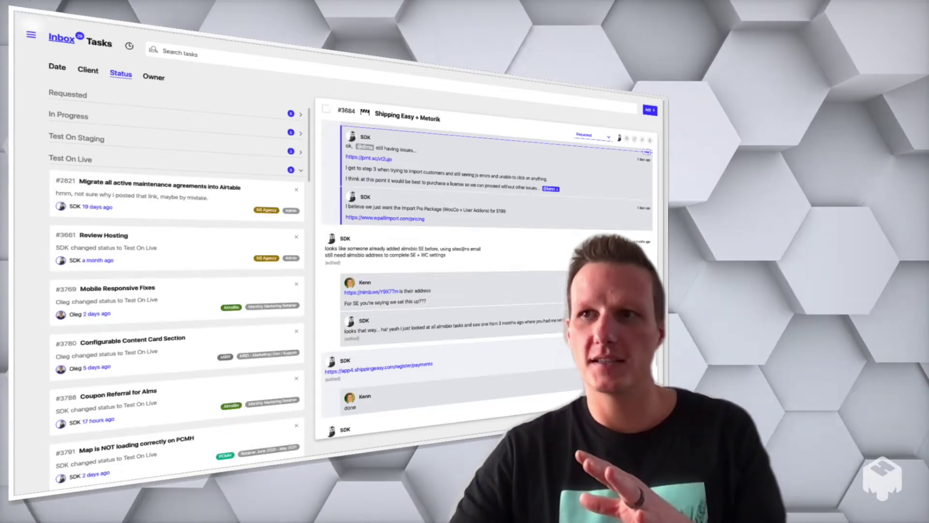
{"action": "left_click", "coordinate": [300, 170]}
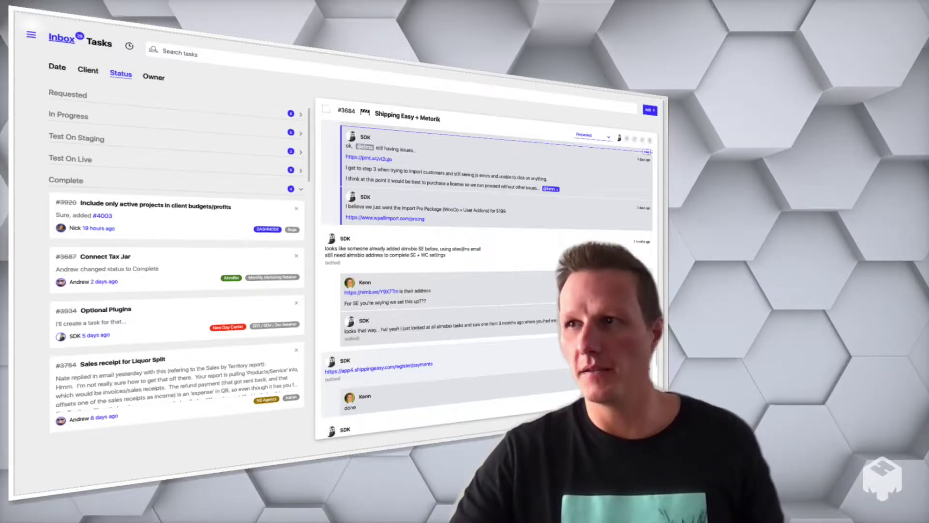
{"action": "left_click", "coordinate": [301, 170]}
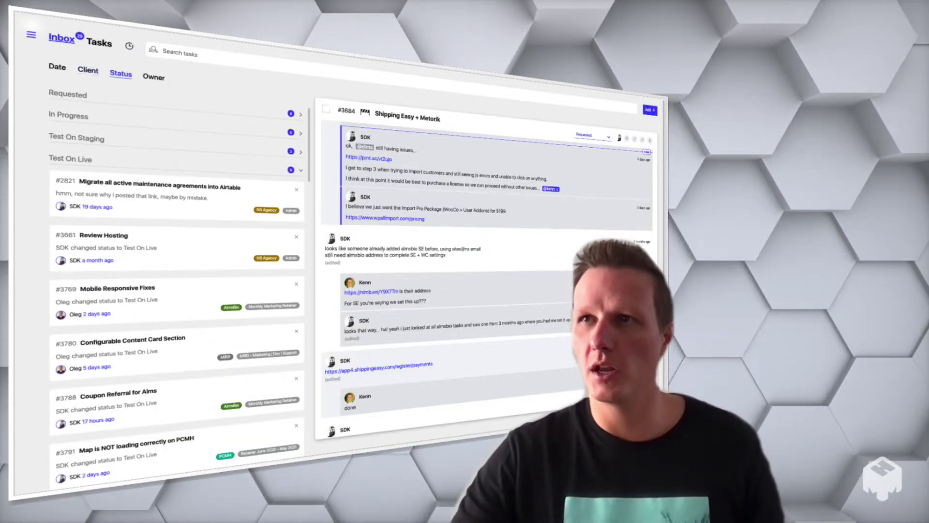
Regroup the inbox by client, expand AlmsBio and view its Shipping Easy + Metorik and Mobile Responsive Fixes tasks.
{"action": "left_click", "coordinate": [87, 70]}
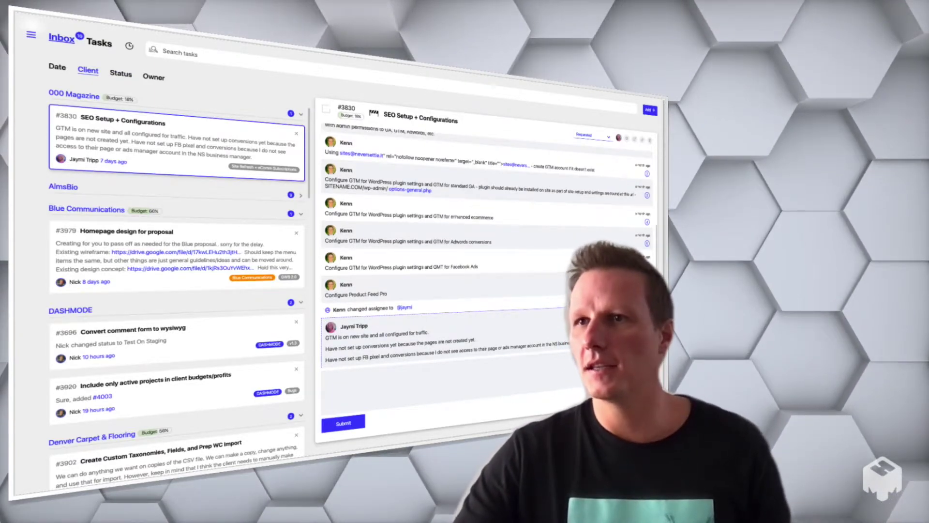
{"action": "left_click", "coordinate": [300, 195]}
{"action": "scroll", "coordinate": [176, 281], "scroll_direction": "down", "scroll_amount": 2}
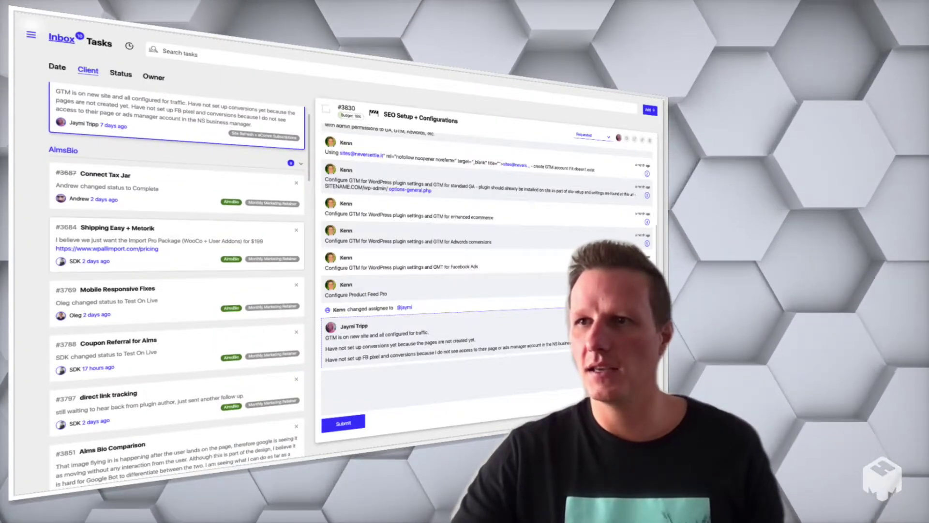
{"action": "left_click", "coordinate": [190, 241]}
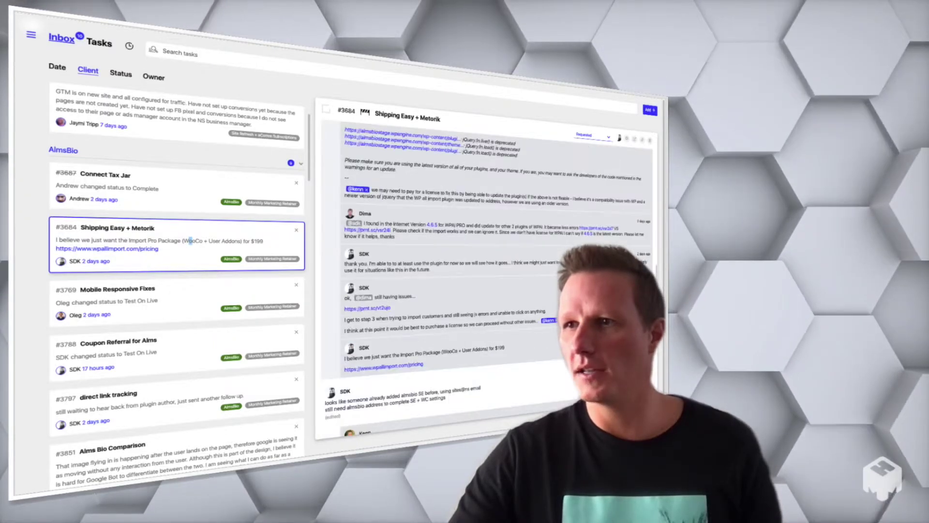
{"action": "left_click", "coordinate": [145, 301]}
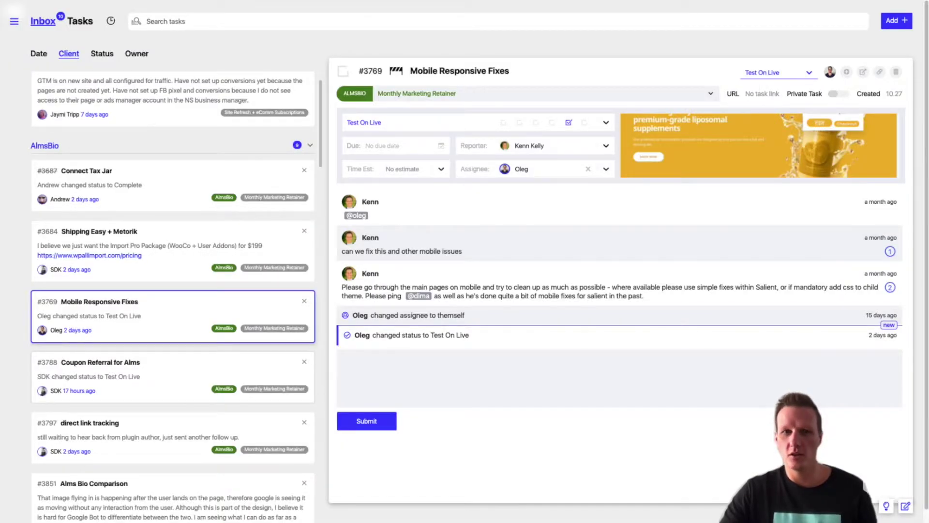
Open the Coupon Referral for Alms task and read its details and comment thread from beginning to end.
{"action": "left_click", "coordinate": [173, 376]}
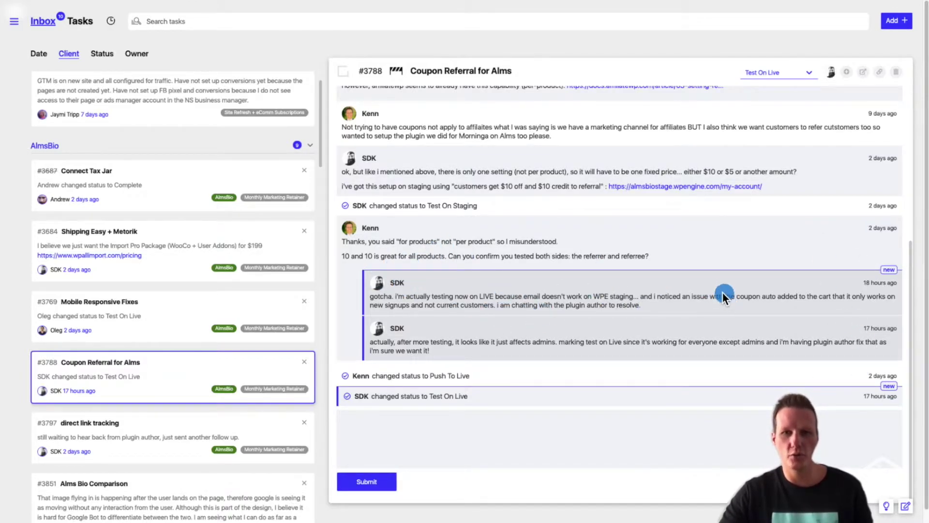
{"action": "scroll", "coordinate": [842, 237], "scroll_direction": "up", "scroll_amount": 1}
{"action": "scroll", "coordinate": [842, 238], "scroll_direction": "up", "scroll_amount": 10}
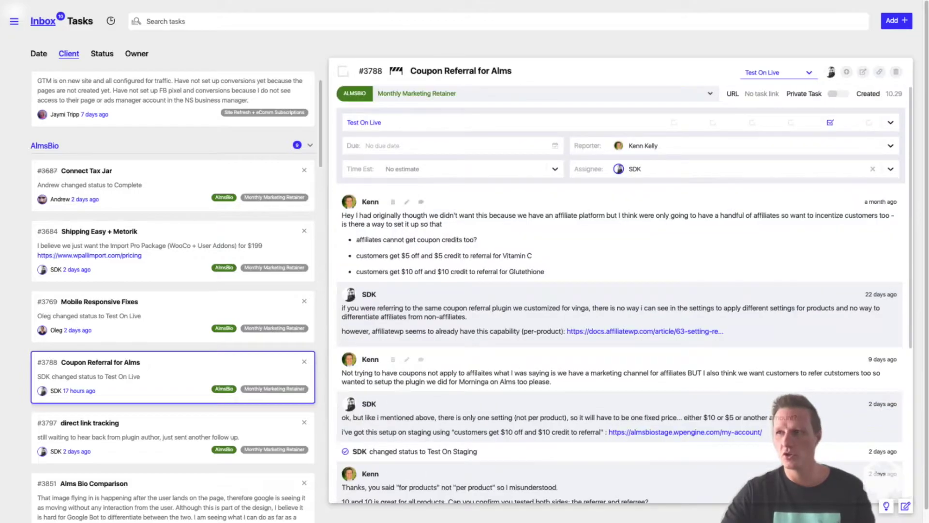
{"action": "scroll", "coordinate": [842, 238], "scroll_direction": "down", "scroll_amount": 12}
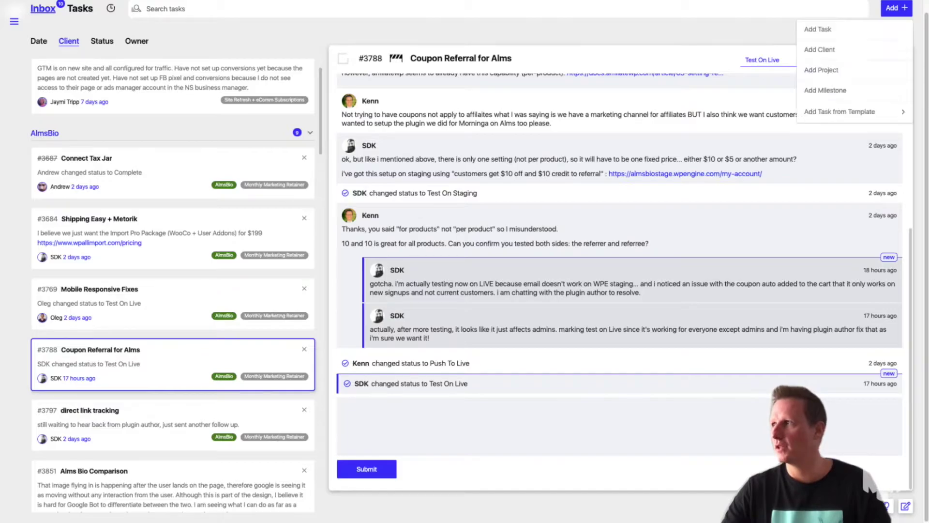
Start a new task and attach the NS logo image to it.
{"action": "mouse_move", "coordinate": [894, 8]}
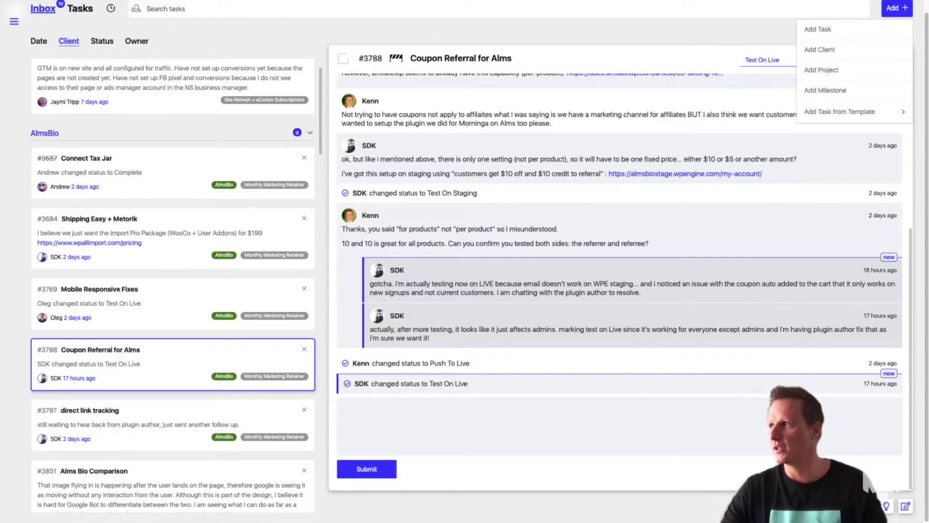
{"action": "left_click", "coordinate": [818, 29]}
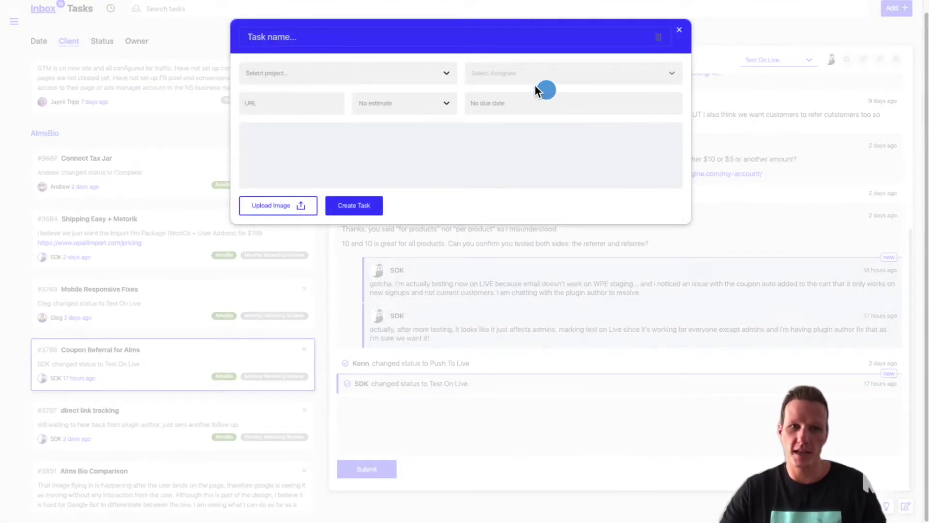
{"action": "left_click", "coordinate": [903, 80]}
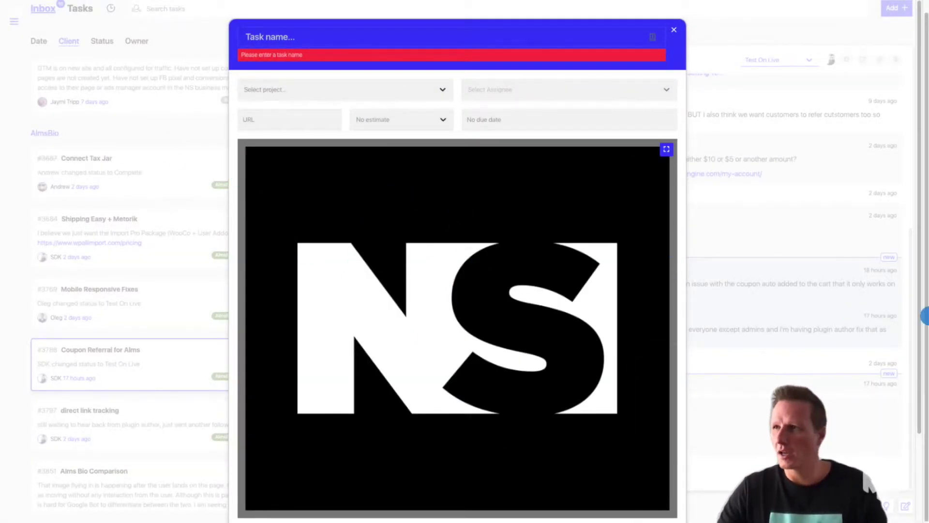
Mark four areas on the logo with the comments "comment 1", "adsf", "asdfasdf" and "asdfadsf", and shift the first area slightly up and left.
{"action": "left_click_drag", "start_coordinate": [288, 202], "coordinate": [428, 321]}
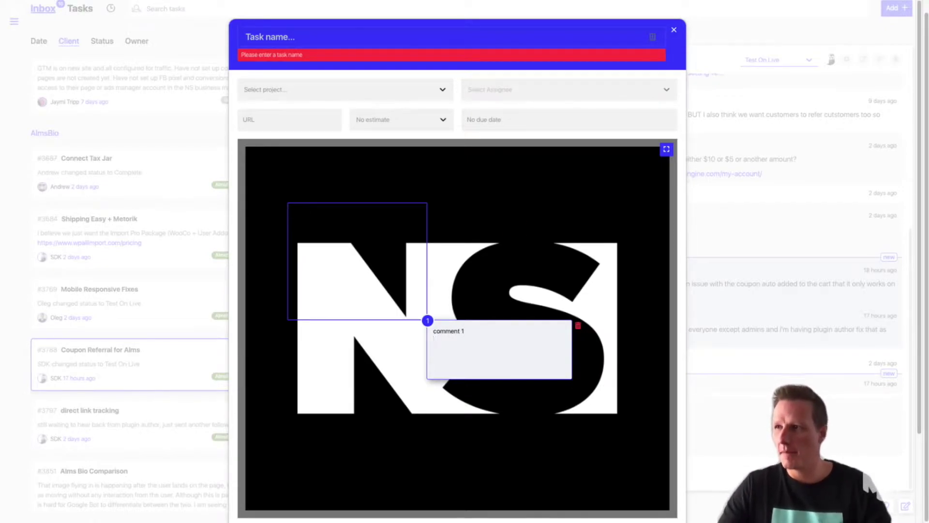
{"action": "left_click_drag", "start_coordinate": [507, 221], "coordinate": [630, 301]}
{"action": "type", "text": "adsf"}
{"action": "left_click_drag", "start_coordinate": [356, 380], "coordinate": [505, 416]}
{"action": "type", "text": "asdfasdf"}
{"action": "left_click_drag", "start_coordinate": [524, 356], "coordinate": [621, 383]}
{"action": "type", "text": "asdfadsf"}
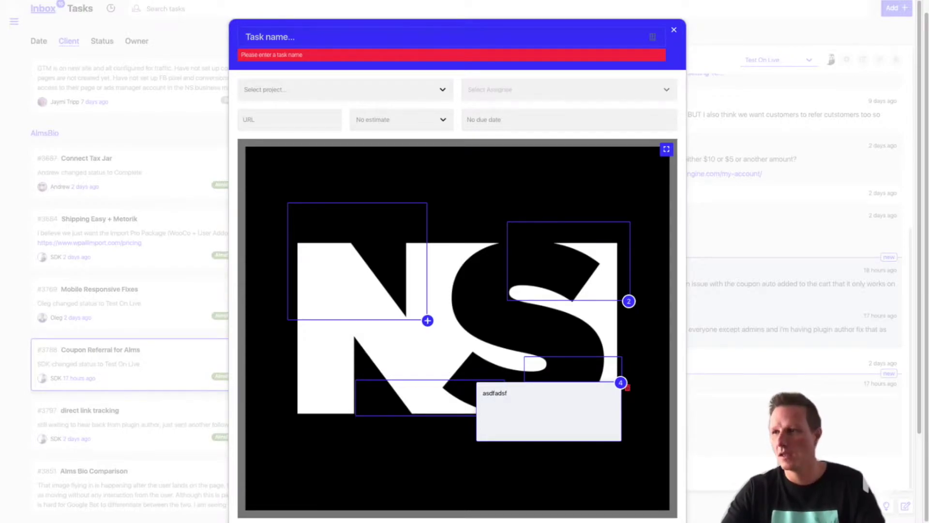
{"action": "mouse_move", "coordinate": [427, 321]}
{"action": "left_mouse_down"}
{"action": "mouse_move", "coordinate": [386, 265]}
{"action": "mouse_move", "coordinate": [589, 330]}
{"action": "mouse_move", "coordinate": [450, 372]}
{"action": "mouse_move", "coordinate": [438, 326]}
{"action": "mouse_move", "coordinate": [409, 308]}
{"action": "left_mouse_up"}
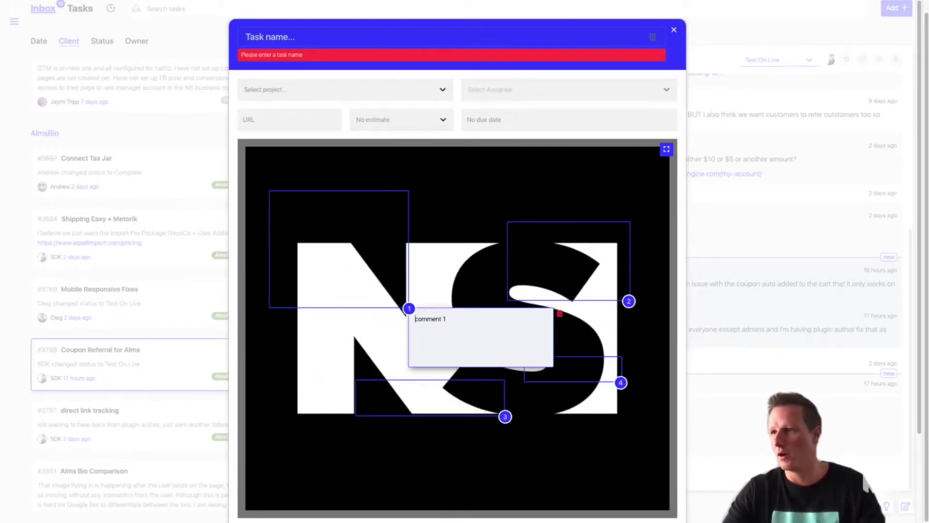
Name the task Test For Video, put it in the Bugs project and enter the assignee's name.
{"action": "type", "text": "Test For Video"}
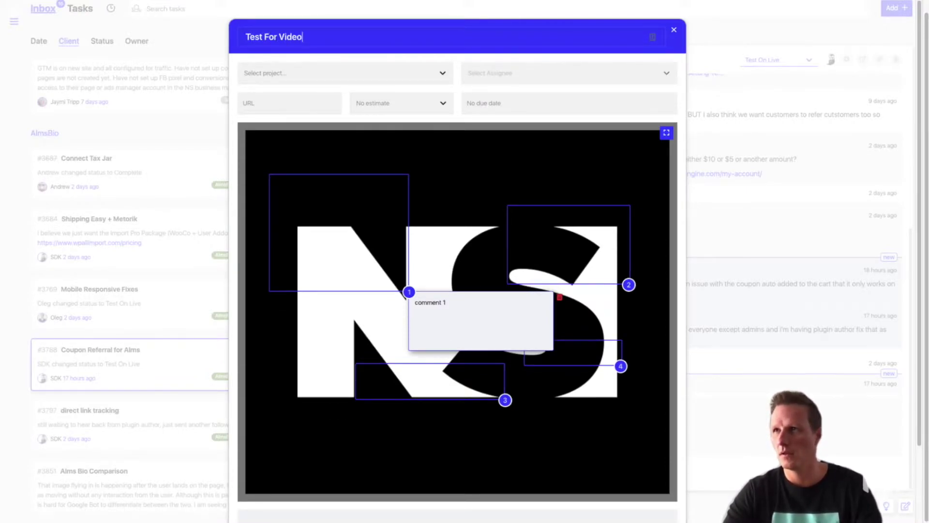
{"action": "key", "text": "Tab"}
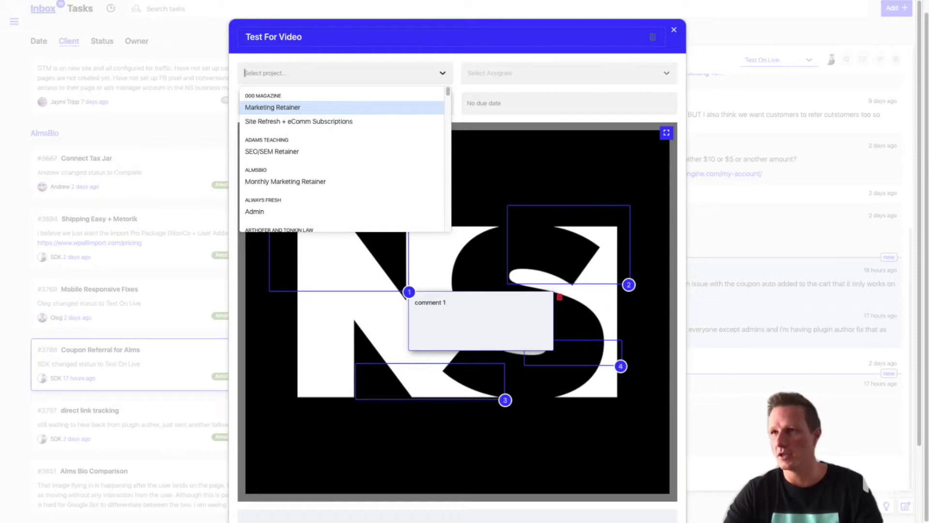
{"action": "type", "text": "bug"}
{"action": "key", "text": "Return"}
{"action": "key", "text": "Tab"}
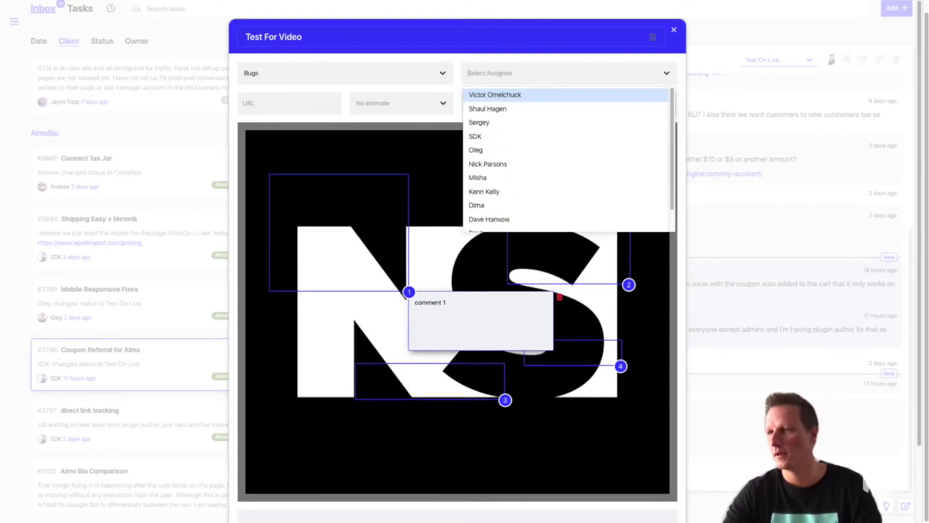
{"action": "type", "text": "ken"}
{"action": "key", "text": "Return"}
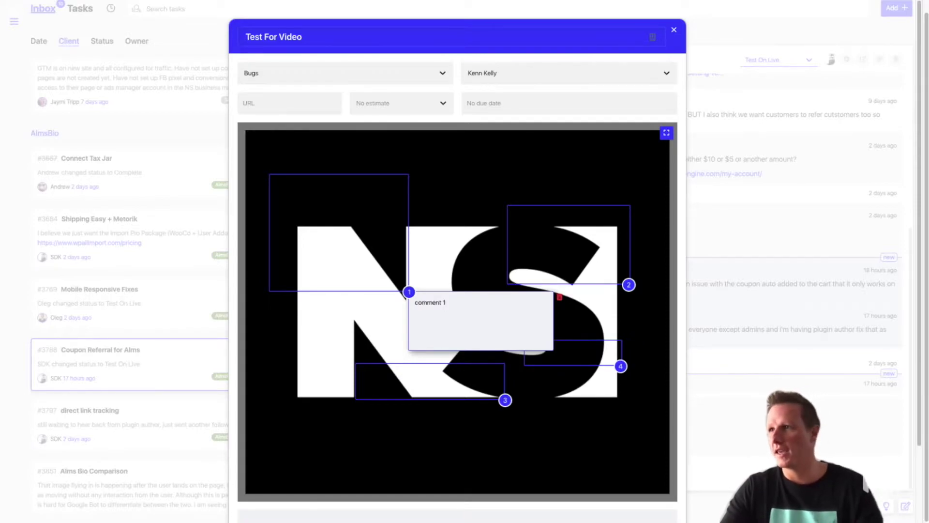
Set the new task's due date to 12.02.
{"action": "key", "text": "Tab"}
{"action": "key", "text": "Tab"}
{"action": "key", "text": "Down"}
{"action": "key", "text": "Return"}
{"action": "key", "text": "Tab"}
Look through the repeat intervals and time estimate choices, keeping No Repeat and No estimate.
{"action": "key", "text": "Down"}
{"action": "key", "text": "Down"}
{"action": "key", "text": "Up"}
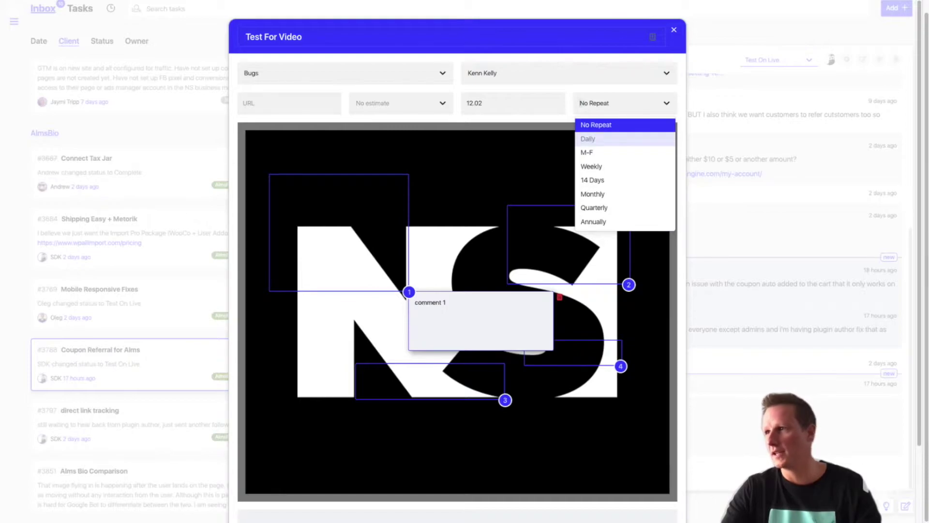
{"action": "key", "text": "Down"}
{"action": "key", "text": "Down"}
{"action": "key", "text": "Down"}
{"action": "key", "text": "Down"}
{"action": "key", "text": "Down"}
{"action": "key", "text": "Down"}
{"action": "key", "text": "Down"}
{"action": "key", "text": "Down"}
{"action": "key", "text": "Return"}
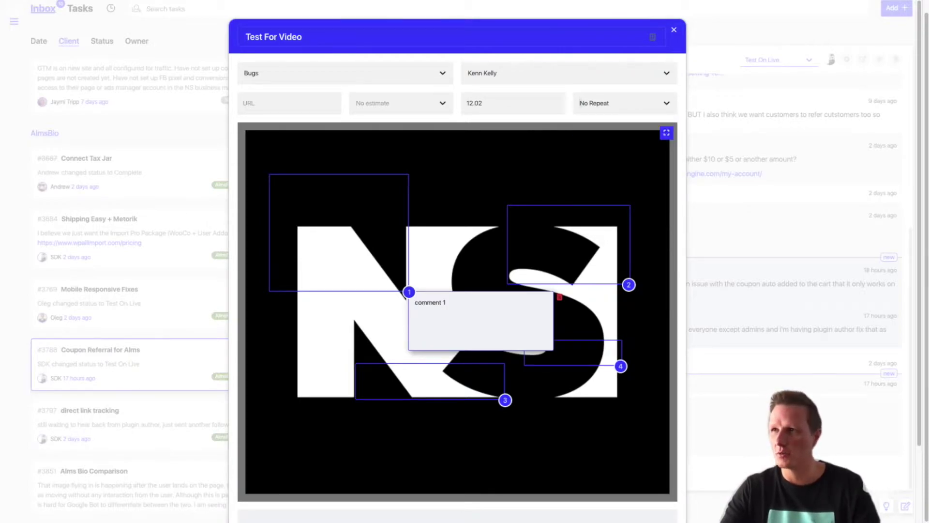
{"action": "key", "text": "shift+Tab"}
{"action": "key", "text": "shift+Tab"}
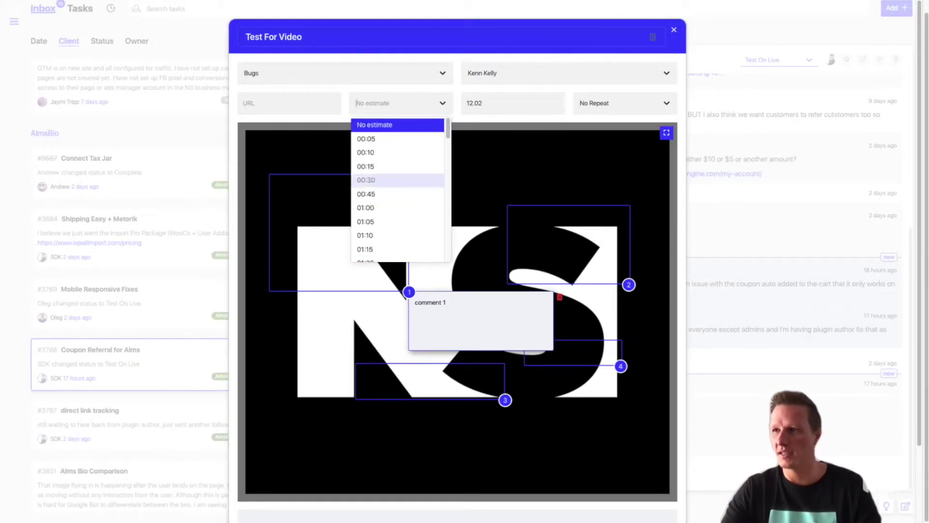
{"action": "key", "text": "Escape"}
Finish the Test For Video form and create the task.
{"action": "scroll", "coordinate": [457, 290], "scroll_direction": "down", "scroll_amount": 1}
{"action": "scroll", "coordinate": [457, 290], "scroll_direction": "down", "scroll_amount": 2}
{"action": "left_click", "coordinate": [367, 447]}
{"action": "left_click", "coordinate": [353, 504]}
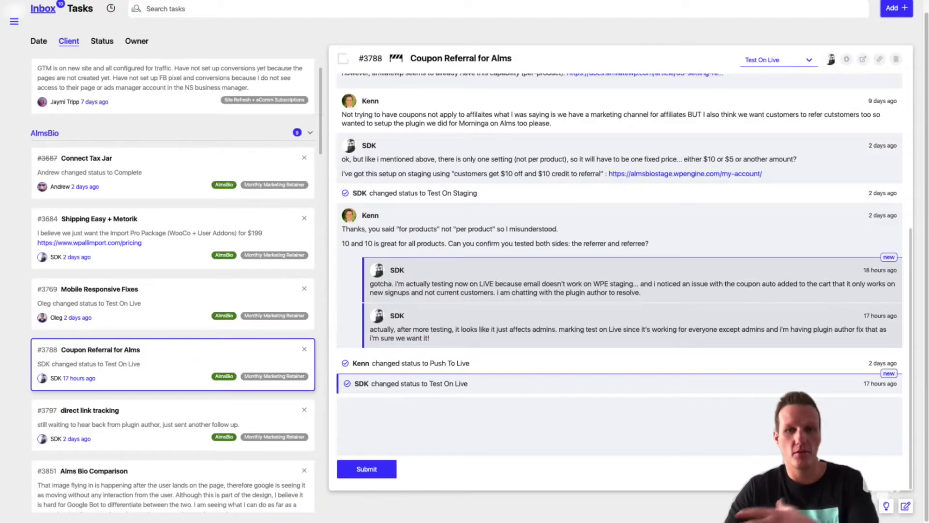
Check the task search suggestions for a task number starting with 378 and for the word "bug".
{"action": "key", "text": "slash"}
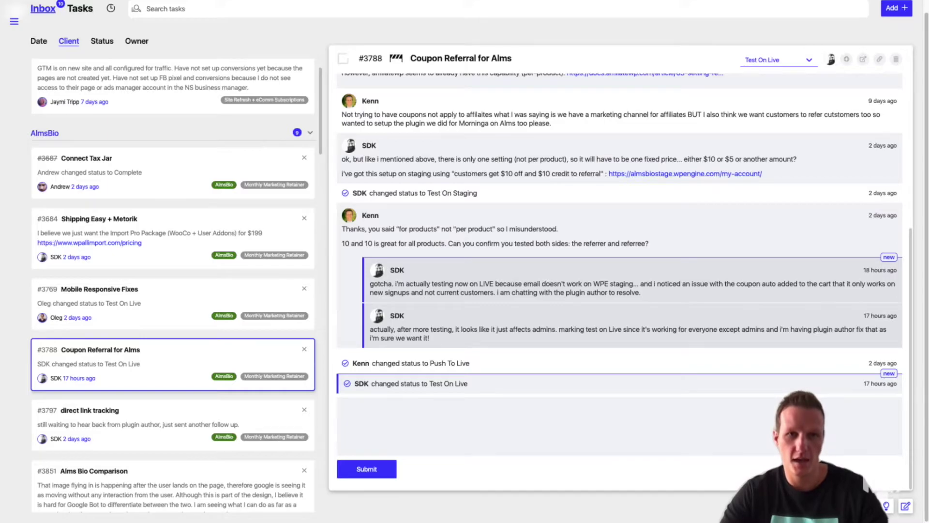
{"action": "type", "text": "3788"}
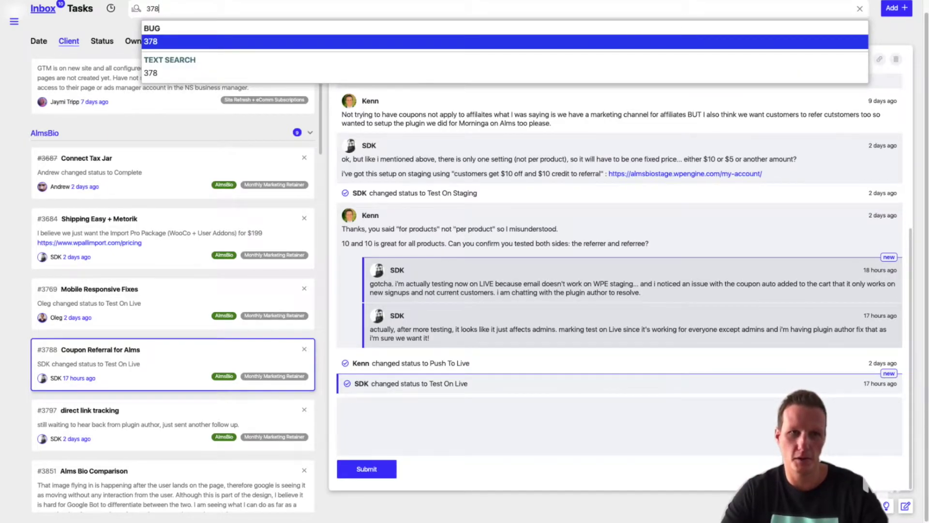
{"action": "key", "text": "Return"}
{"action": "type", "text": "bug"}
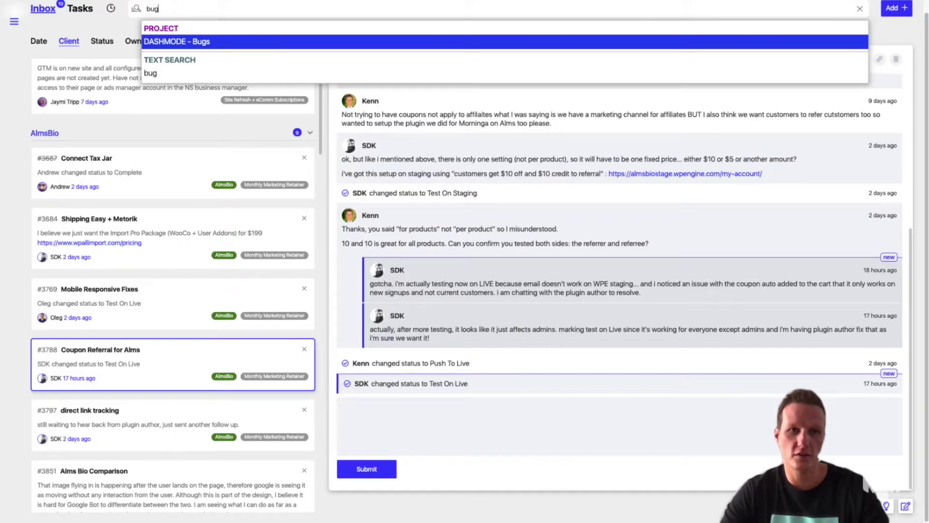
{"action": "key", "text": "Return"}
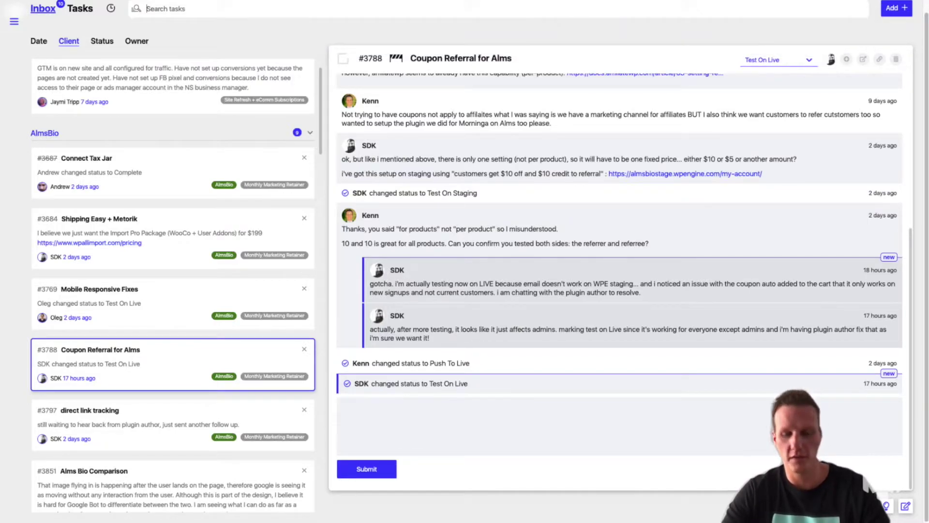
Filter the tasks by client DASHMODE, project DASHMODE - Bugs and the assignee of the Test For Video task.
{"action": "type", "text": "dash"}
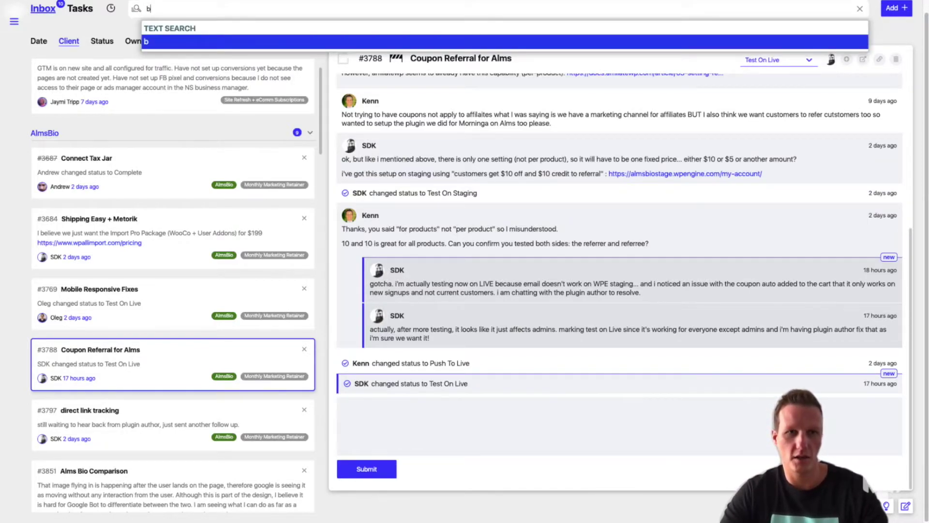
{"action": "key", "text": "Return"}
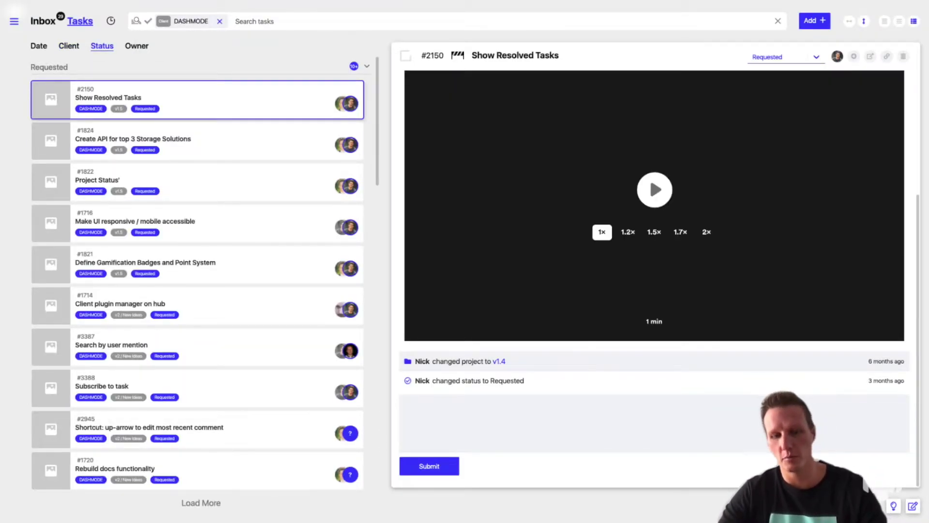
{"action": "type", "text": "bug"}
{"action": "key", "text": "Return"}
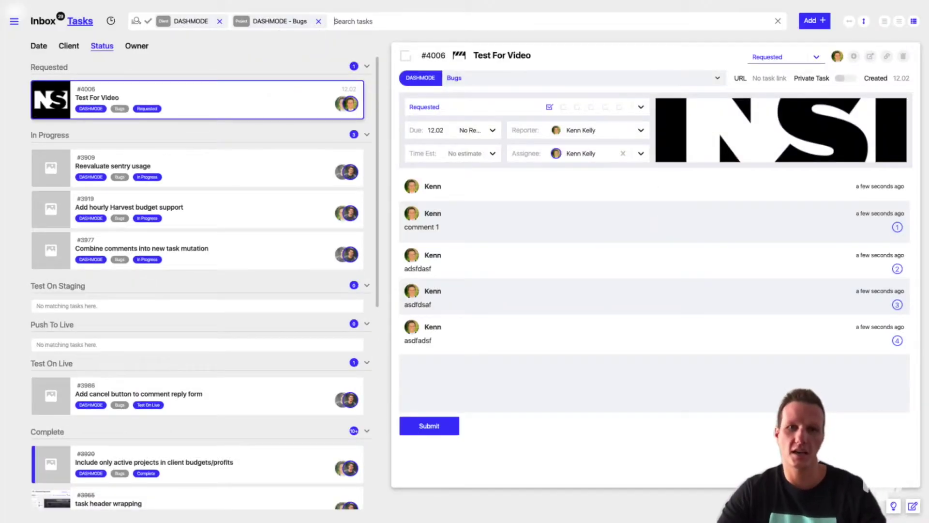
{"action": "type", "text": "ken"}
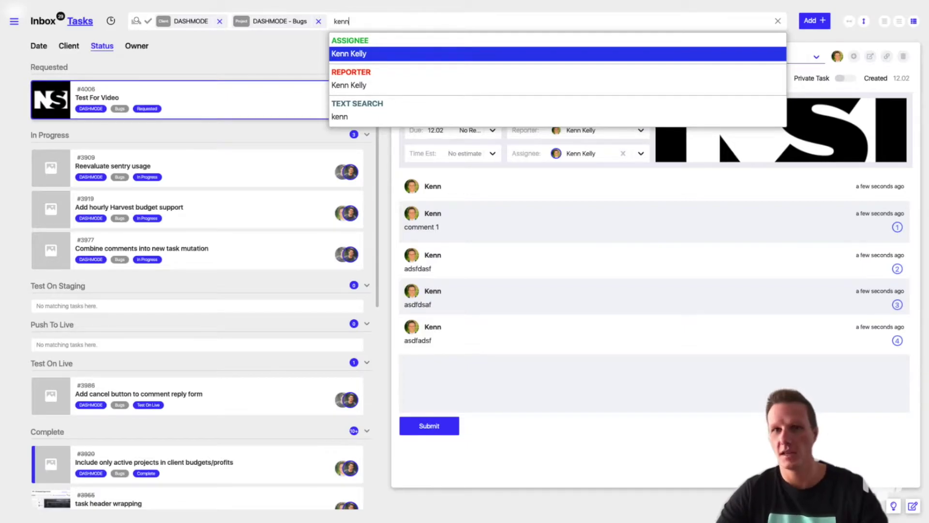
{"action": "type", "text": "n"}
{"action": "key", "text": "Return"}
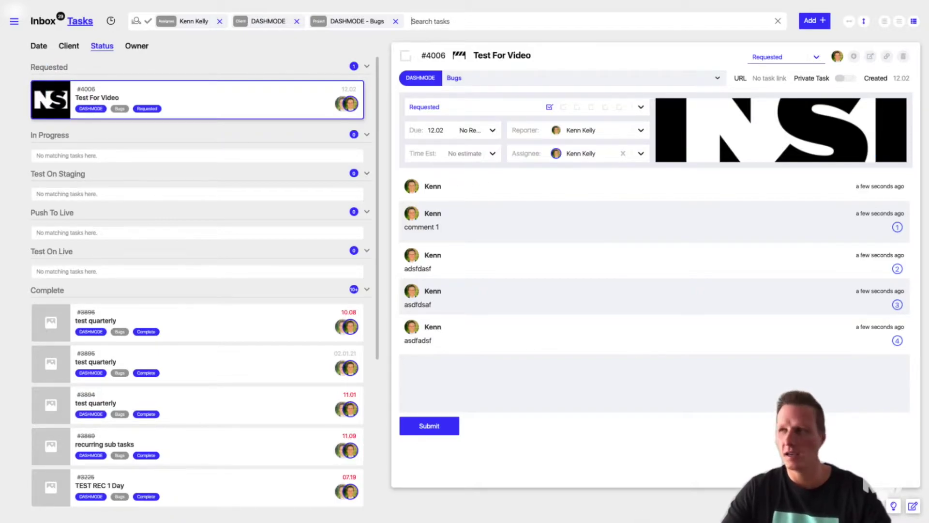
Open the Test For Video task's image in full view and reply "asdfasdfsda" to comment 1 from its marker.
{"action": "left_click", "coordinate": [782, 133]}
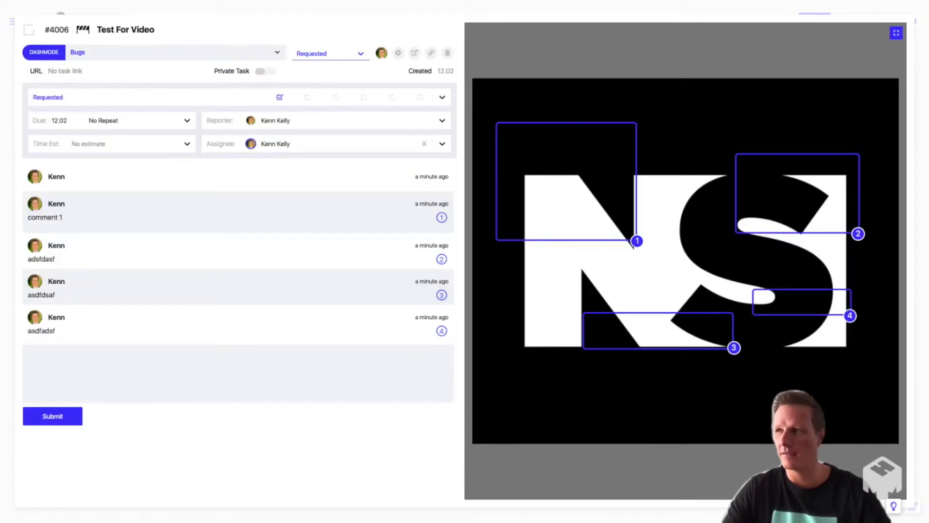
{"action": "left_click", "coordinate": [634, 244]}
{"action": "type", "text": "asdfasdfsda"}
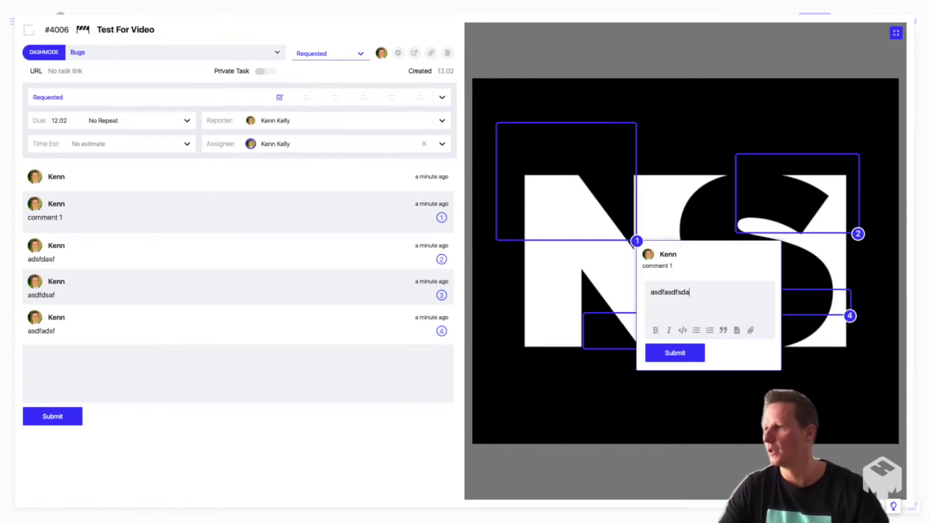
{"action": "left_click", "coordinate": [676, 353]}
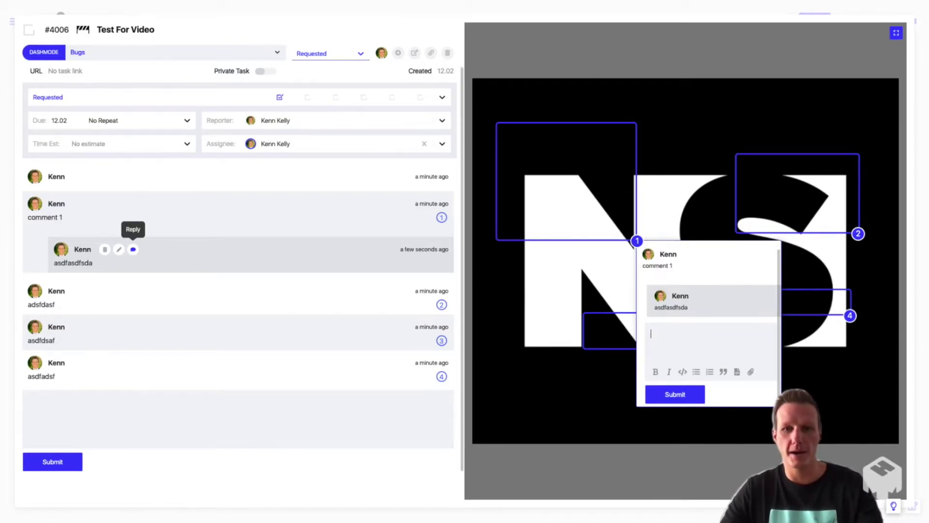
Post the reply "alkjdajkdfkal" to the nested "asdfasdfsda" comment in the thread.
{"action": "left_click", "coordinate": [133, 249]}
{"action": "type", "text": "alkjdajkdfkal"}
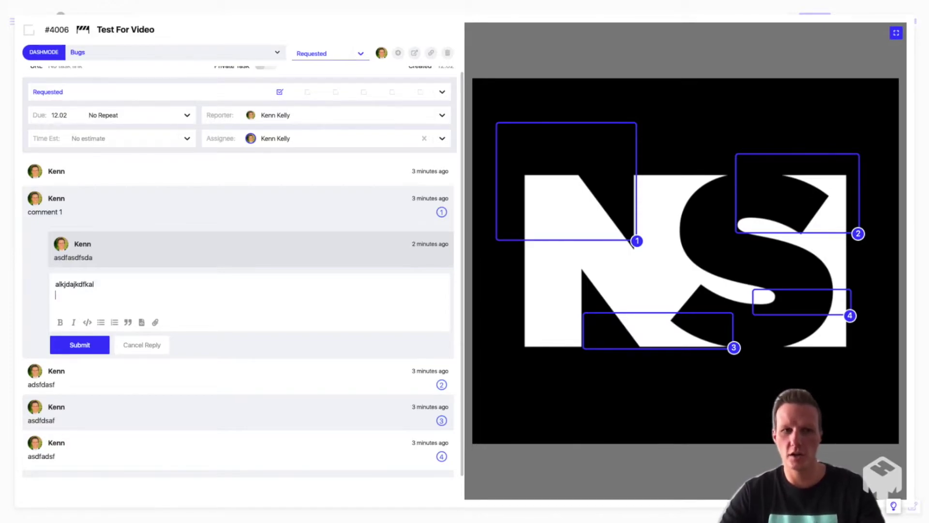
{"action": "left_click", "coordinate": [80, 344]}
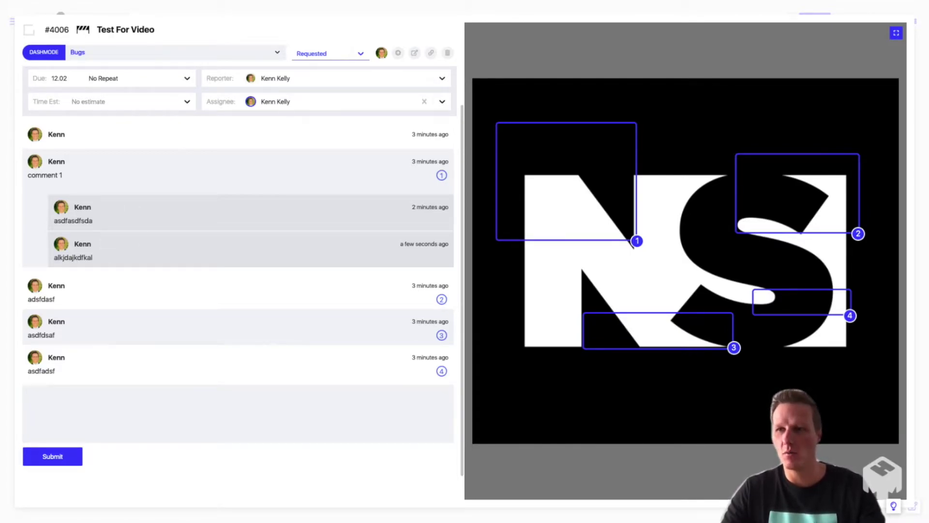
{"action": "left_click", "coordinate": [29, 396]}
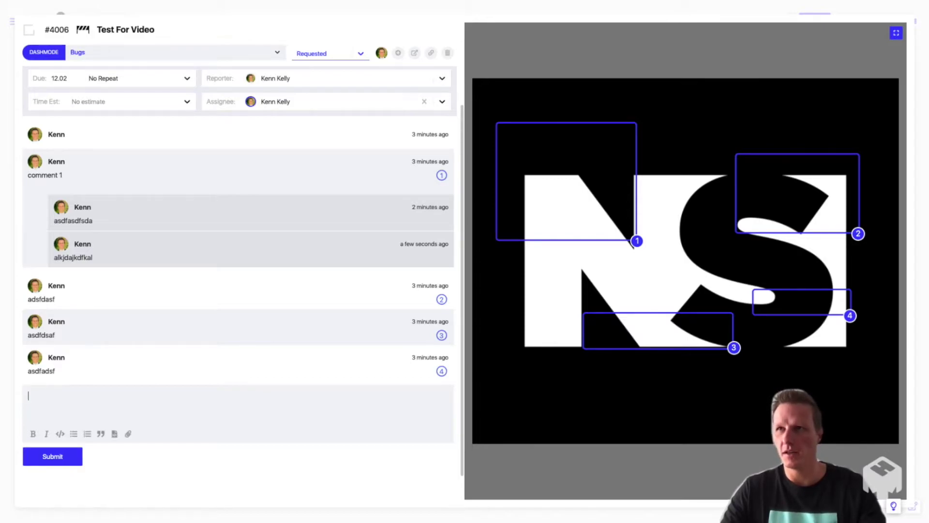
{"action": "left_click_drag", "start_coordinate": [44, 30], "coordinate": [80, 30]}
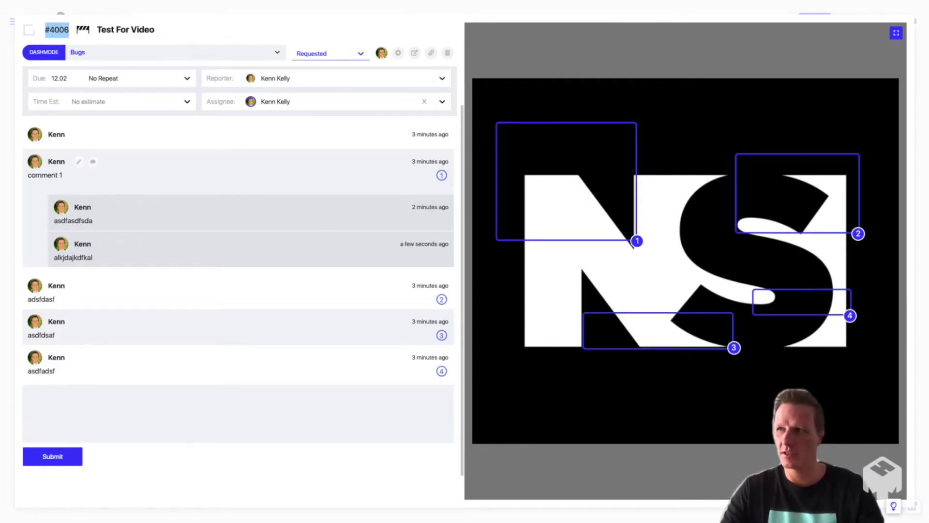
{"action": "left_click", "coordinate": [146, 178]}
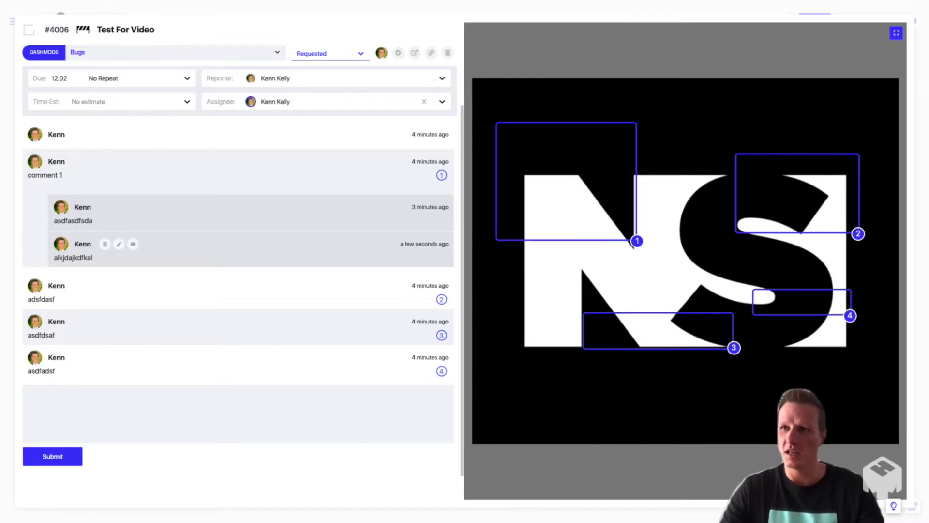
Reply "a;lkdjfaklsdfj s" under comment 1 with a lettered list of "adkfjads", "bakdj" and "dkad", and return to the task list.
{"action": "left_click", "coordinate": [134, 244]}
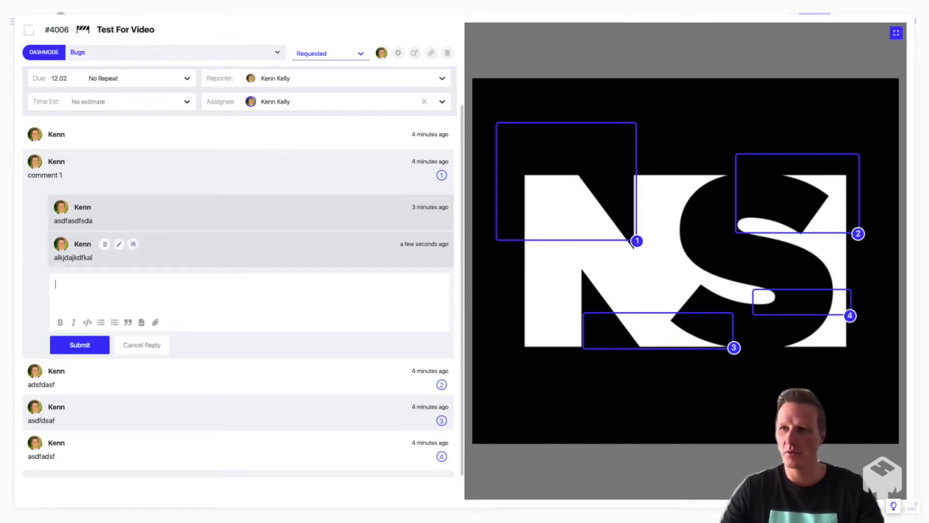
{"action": "type", "text": "a;lkdjfaklsdfj s"}
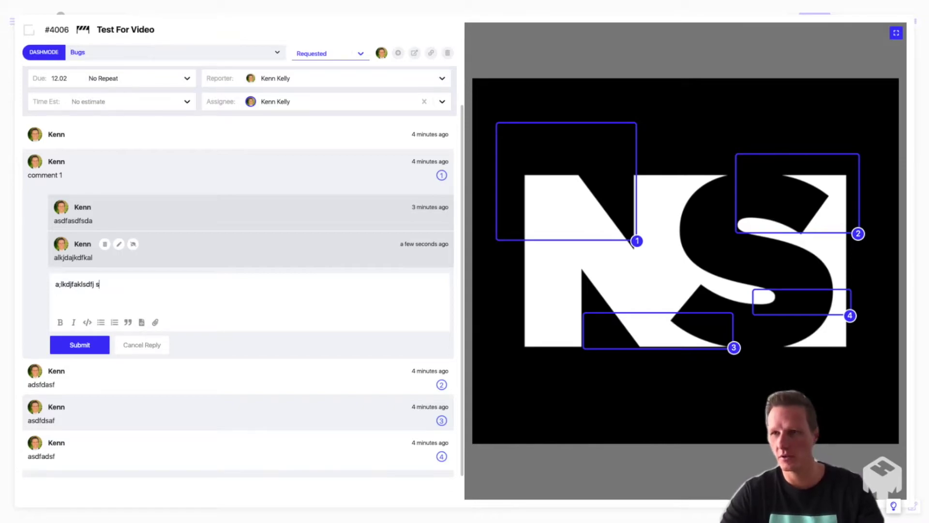
{"action": "key", "text": "Return"}
{"action": "type", "text": "1. adkfjads"}
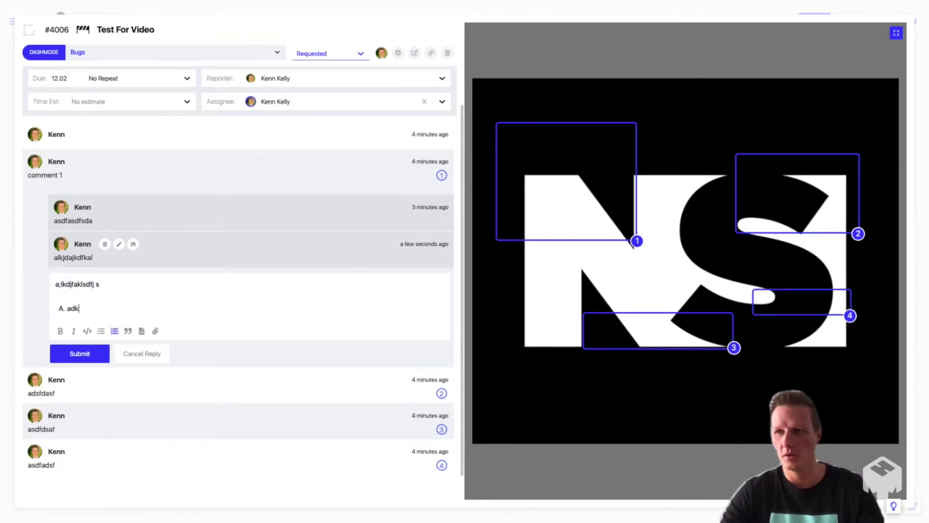
{"action": "key", "text": "Return"}
{"action": "type", "text": "bakdj"}
{"action": "key", "text": "Return"}
{"action": "type", "text": "dkad"}
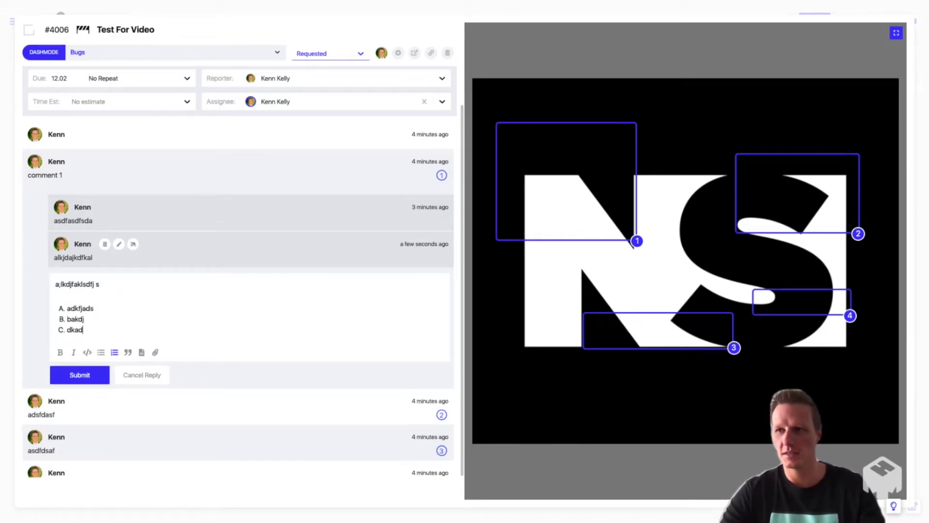
{"action": "left_click", "coordinate": [80, 375]}
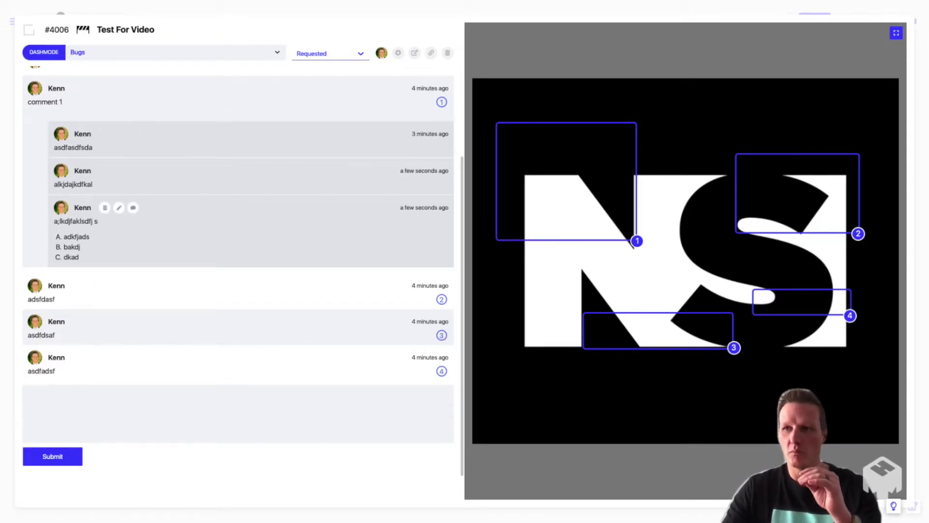
{"action": "key", "text": "Escape"}
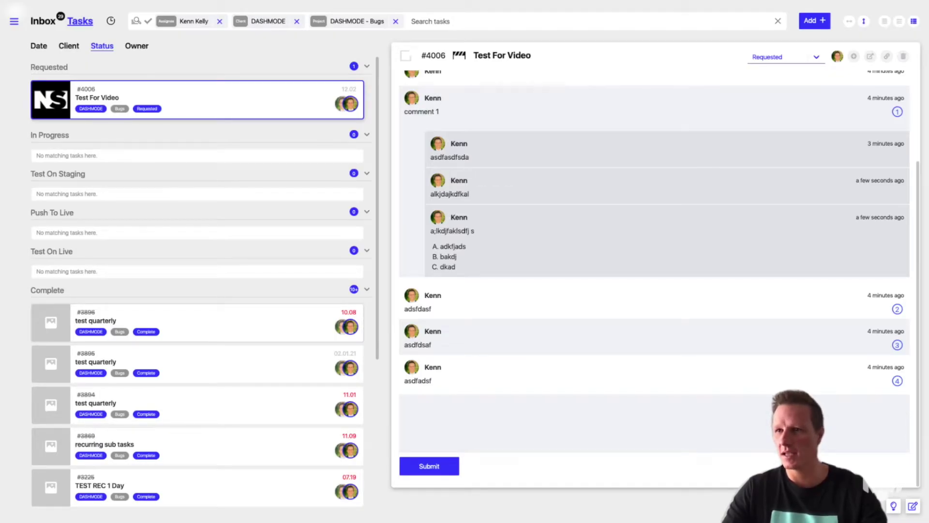
Post a comment on task #3896 reading "alk;jdfk sdfdsj asdf", a teammate mention and "check out #4006.1.B".
{"action": "left_click", "coordinate": [193, 322]}
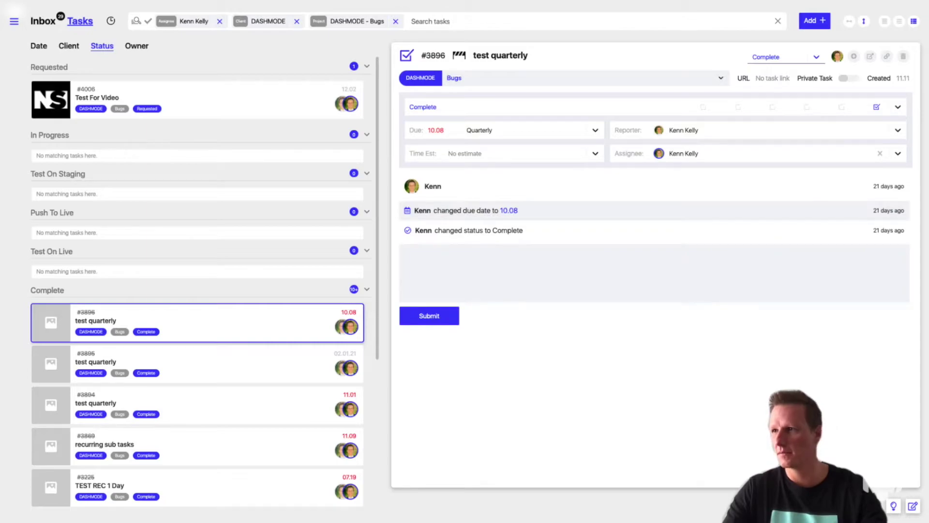
{"action": "type", "text": "alk;jdfk sdfds"}
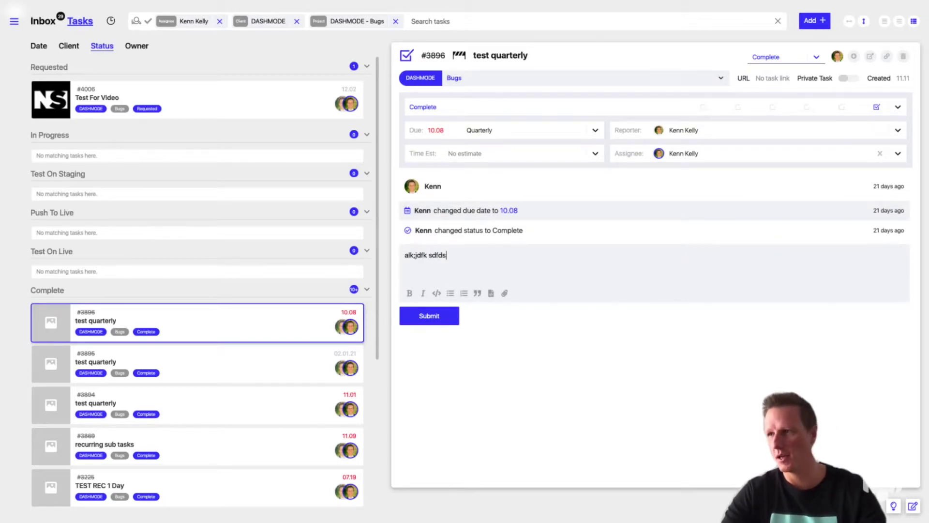
{"action": "type", "text": "j asdf.  @andr"}
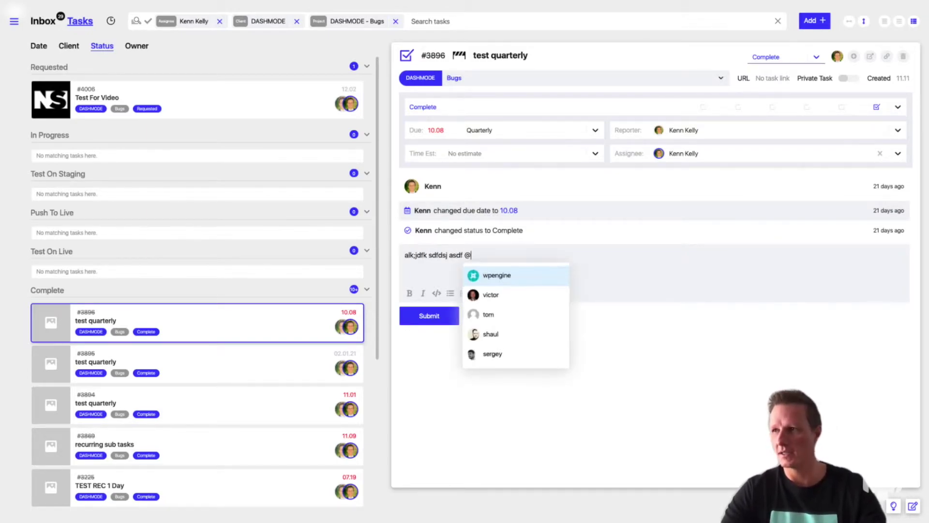
{"action": "key", "text": "Return"}
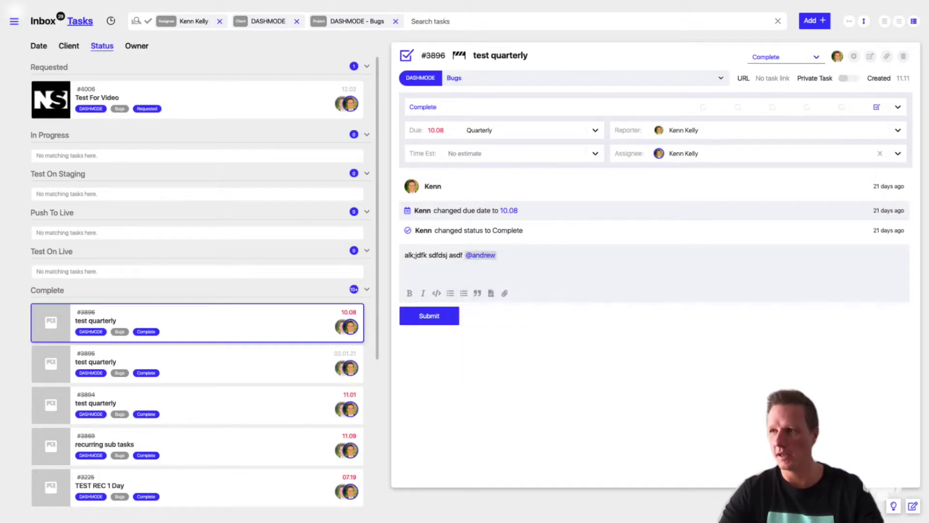
{"action": "type", "text": "check ou"}
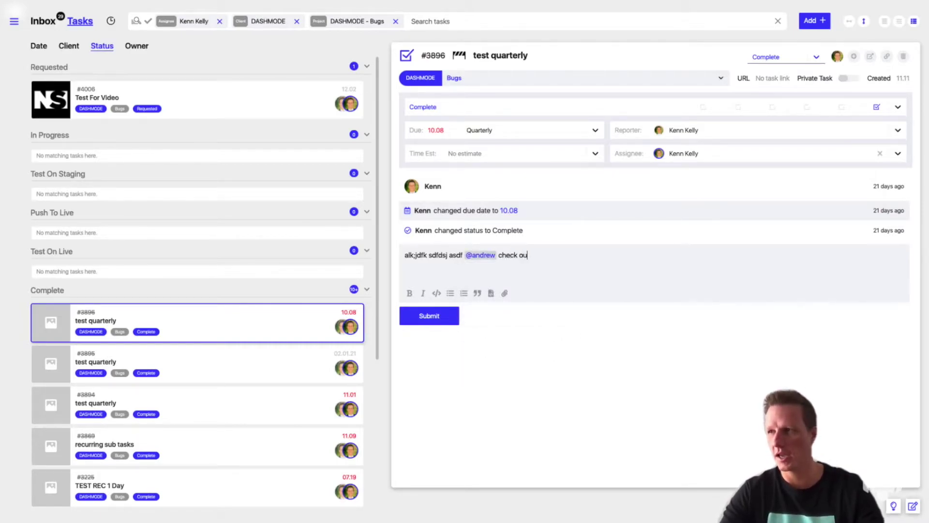
{"action": "type", "text": "t #4"}
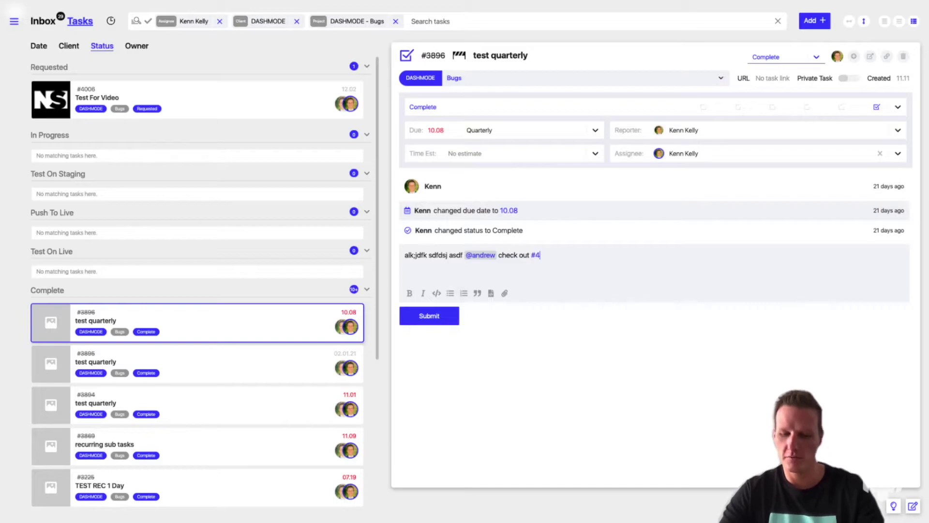
{"action": "type", "text": "006.1"}
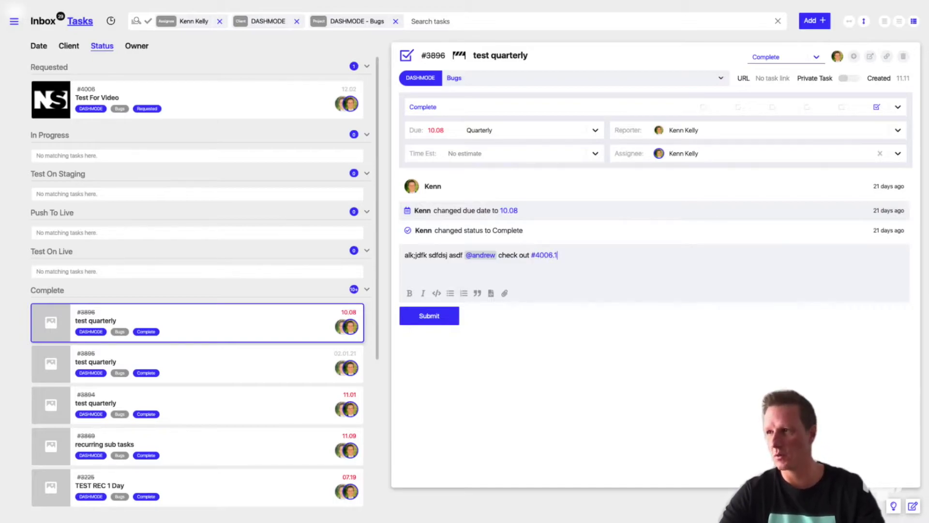
{"action": "type", "text": ".B"}
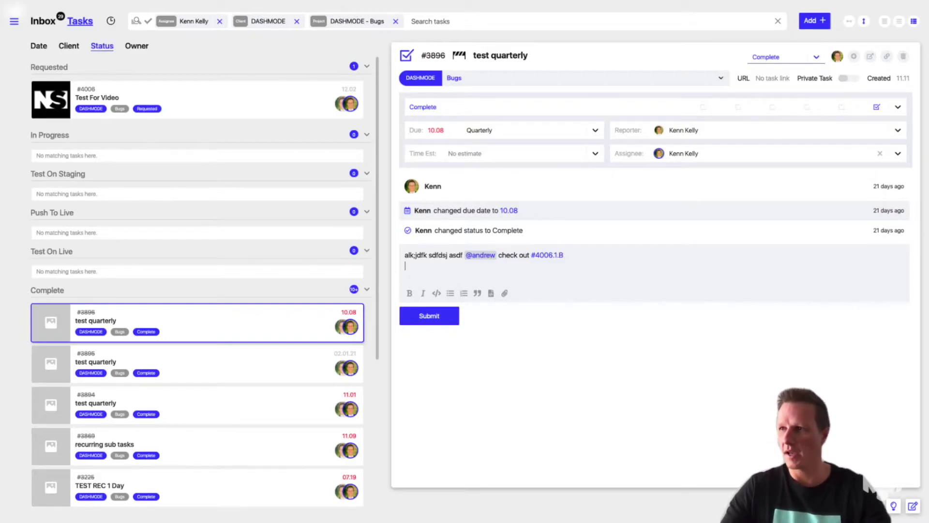
{"action": "key", "text": "ctrl+Return"}
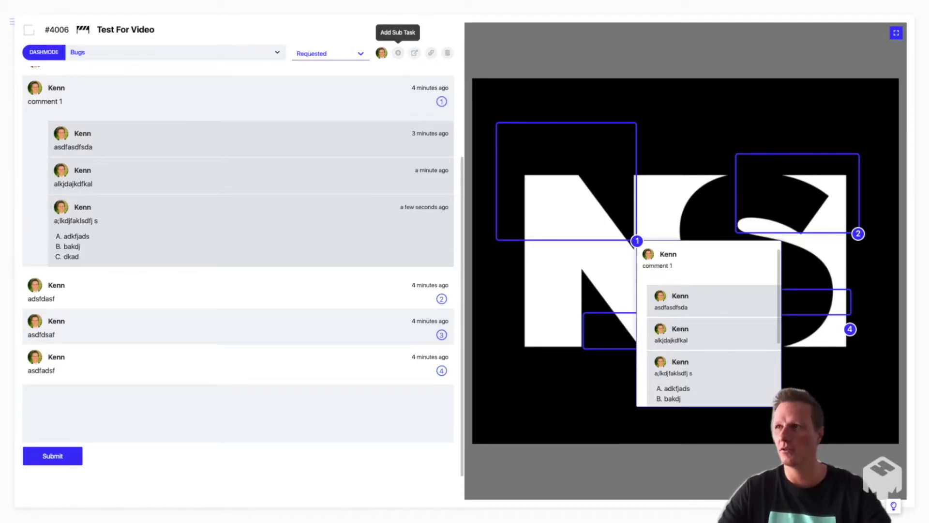
Annotate the black area above the S in the Test For Video image with a box and comment "adsfdsfasd".
{"action": "left_click", "coordinate": [397, 53]}
{"action": "mouse_move", "coordinate": [664, 99]}
{"action": "left_mouse_down"}
{"action": "mouse_move", "coordinate": [795, 174]}
{"action": "mouse_move", "coordinate": [787, 168]}
{"action": "left_mouse_up"}
{"action": "type", "text": "adsfdsfasd"}
{"action": "left_click", "coordinate": [864, 32]}
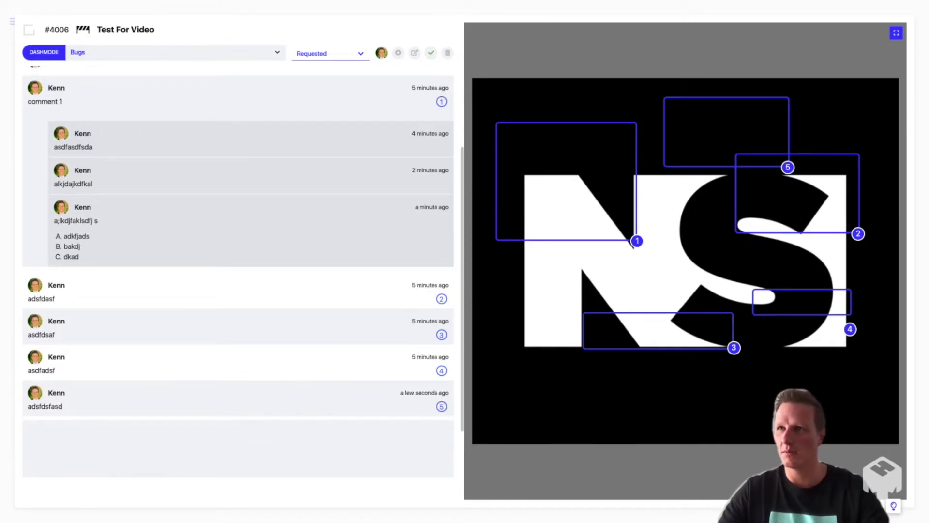
View the project choices for the Test For Video task and toggle the flag beside its title.
{"action": "left_click", "coordinate": [227, 52]}
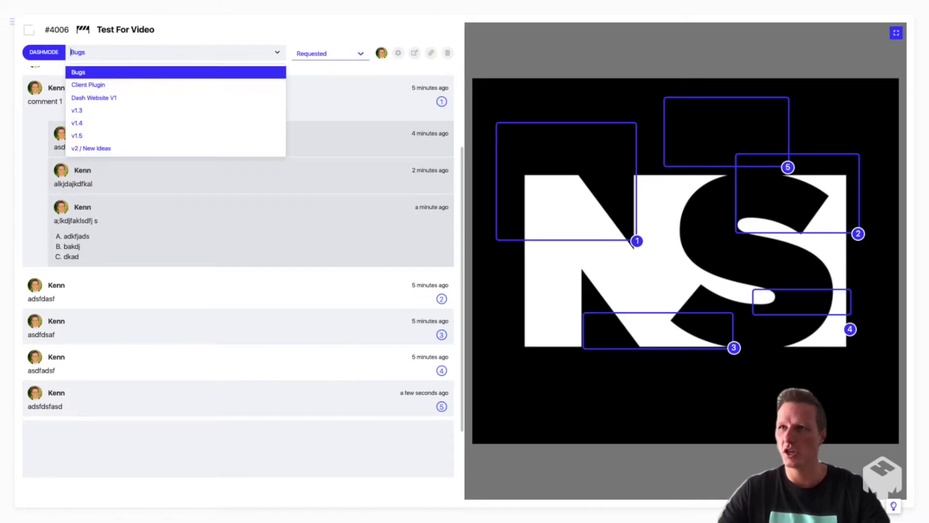
{"action": "left_click", "coordinate": [227, 52]}
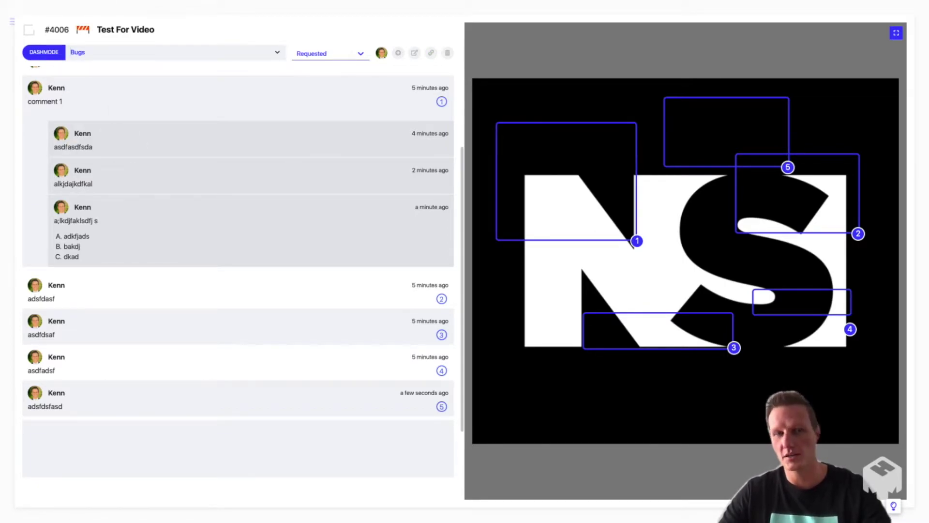
{"action": "left_click", "coordinate": [83, 30]}
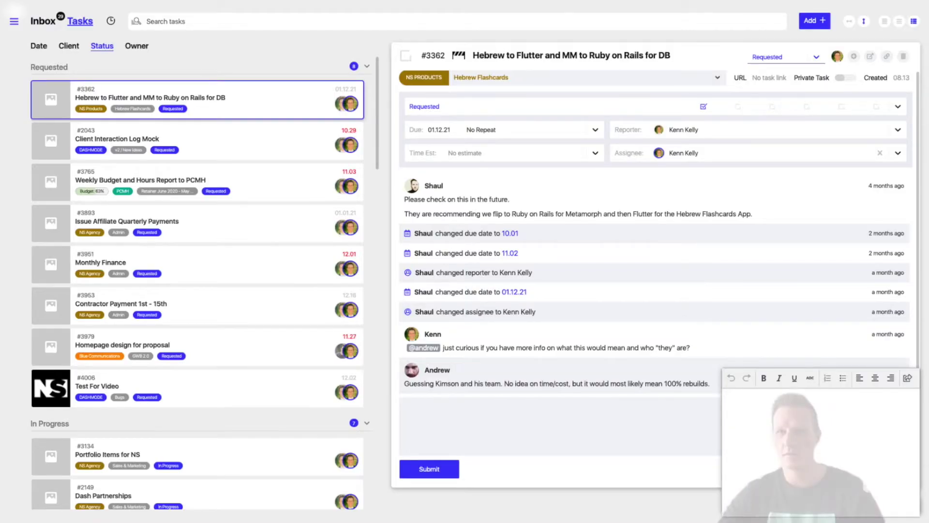
Write "adsfadsfas", "dsa", "fads", "f" and "dsaf" on separate lines in the notes pad.
{"action": "type", "text": "adsfadsfas"}
{"action": "key", "text": "Return"}
{"action": "type", "text": "dsa"}
{"action": "key", "text": "Return"}
{"action": "type", "text": "fads"}
{"action": "key", "text": "Return"}
{"action": "type", "text": "f"}
{"action": "key", "text": "Return"}
{"action": "type", "text": "dsaf"}
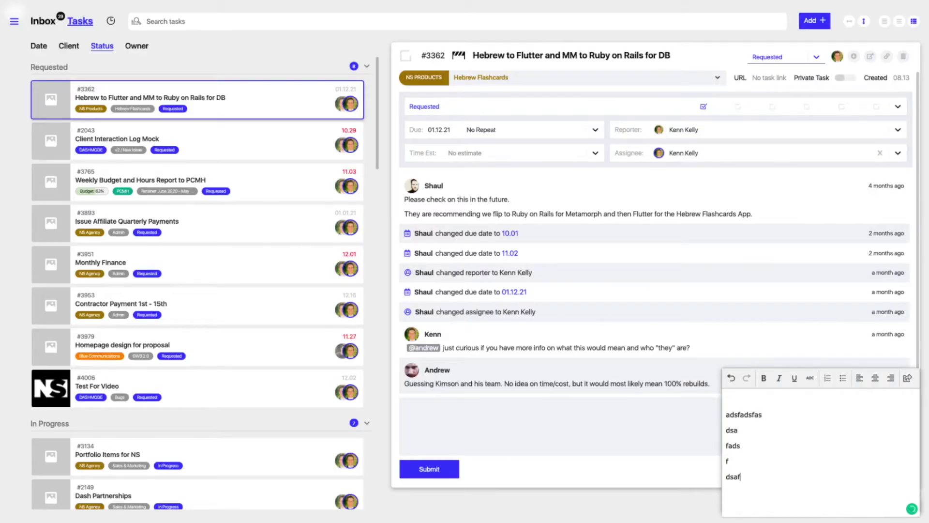
View the options for emailing, downloading or creating a task from the notes, and close the notes pad.
{"action": "left_click", "coordinate": [907, 377]}
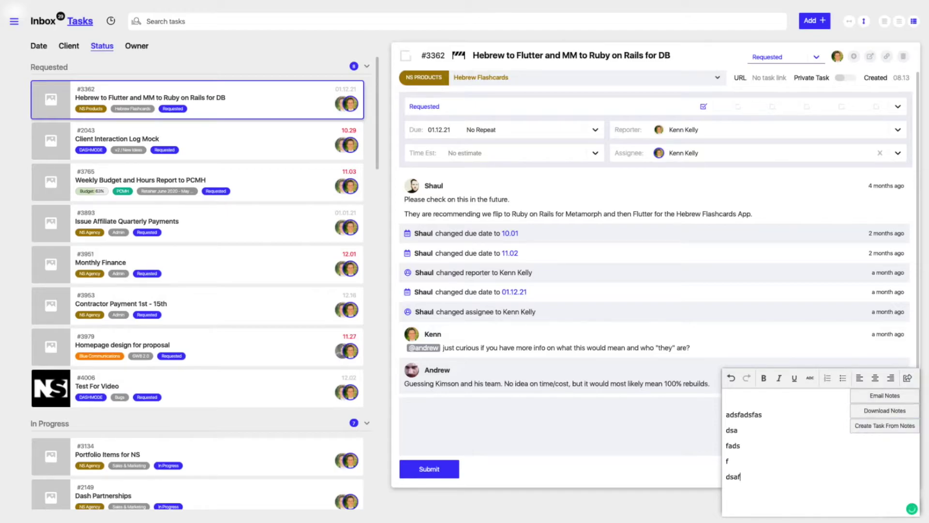
{"action": "key", "text": "Escape"}
{"action": "left_click", "coordinate": [913, 506]}
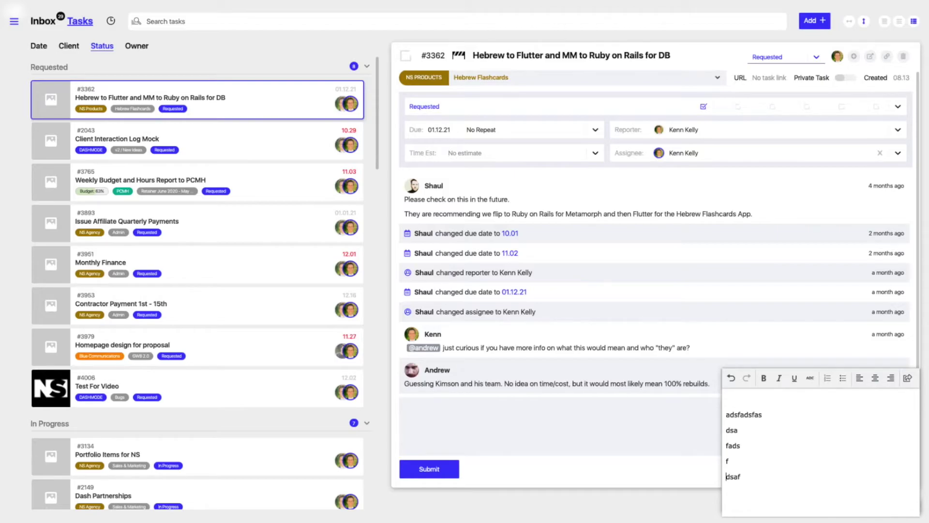
{"action": "key", "text": "Escape"}
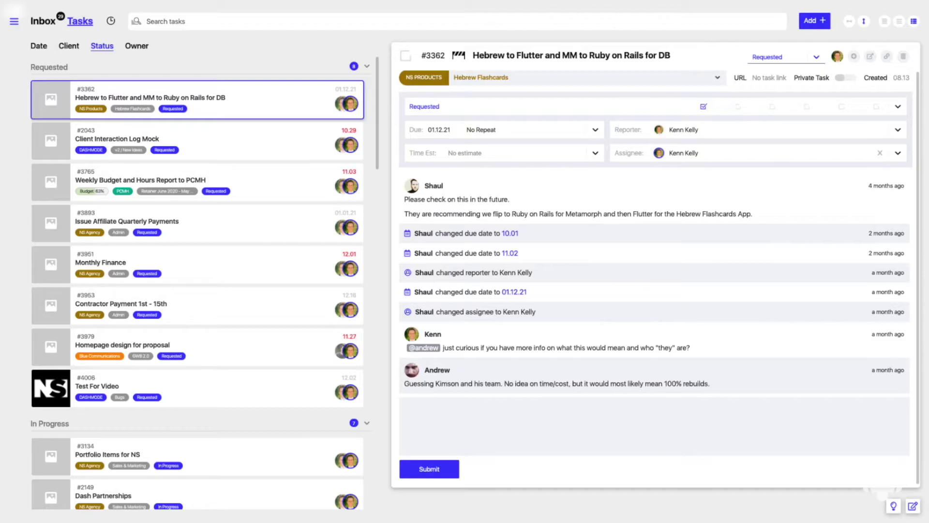
Draft a comment on task #3362 that mentions a teammate and references #4006, and clear the draft.
{"action": "left_click", "coordinate": [405, 409]}
{"action": "type", "text": "@"}
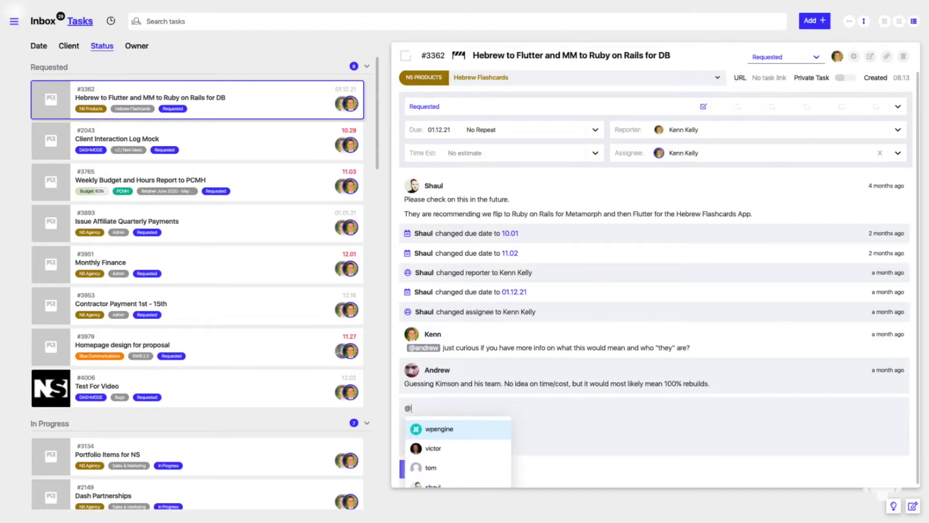
{"action": "type", "text": "vict"}
{"action": "key", "text": "Return"}
{"action": "type", "text": "#4006"}
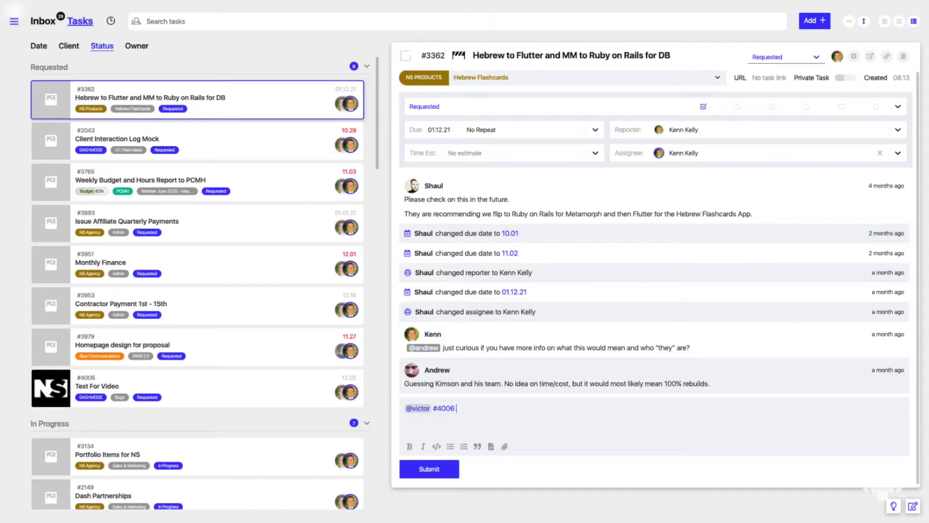
{"action": "key", "text": "ctrl+a"}
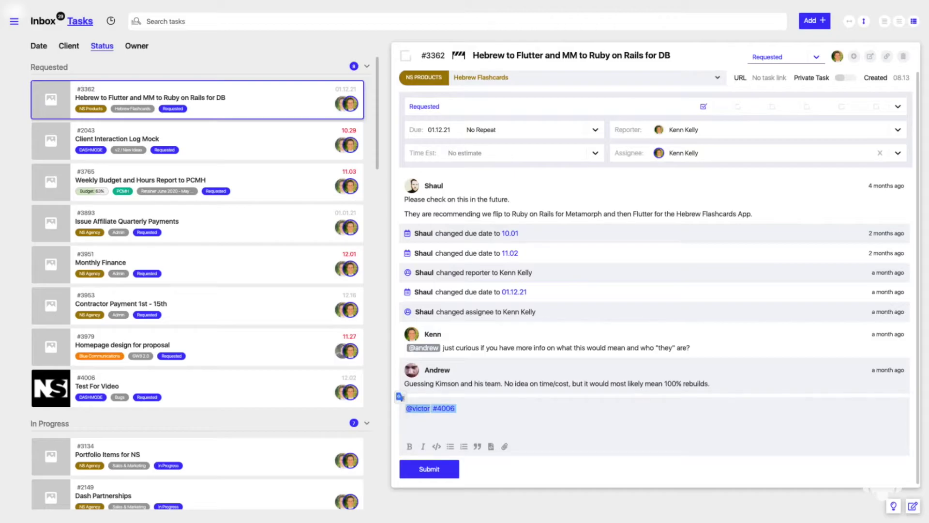
{"action": "key", "text": "BackSpace"}
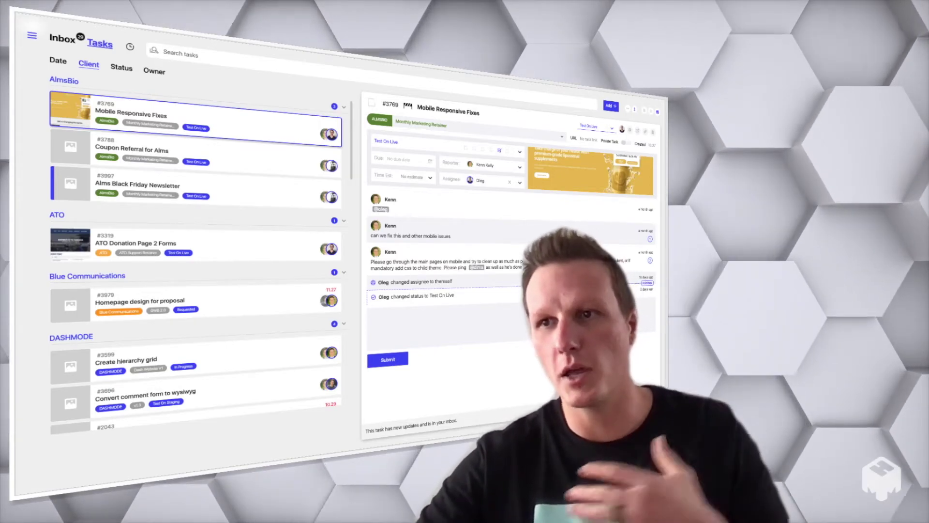
Move the Client Interaction Log Mock task below Convert comment form to wysiwyg in the DASHMODE client group.
{"action": "scroll", "coordinate": [196, 257], "scroll_direction": "down", "scroll_amount": 1}
{"action": "scroll", "coordinate": [196, 256], "scroll_direction": "down", "scroll_amount": 3}
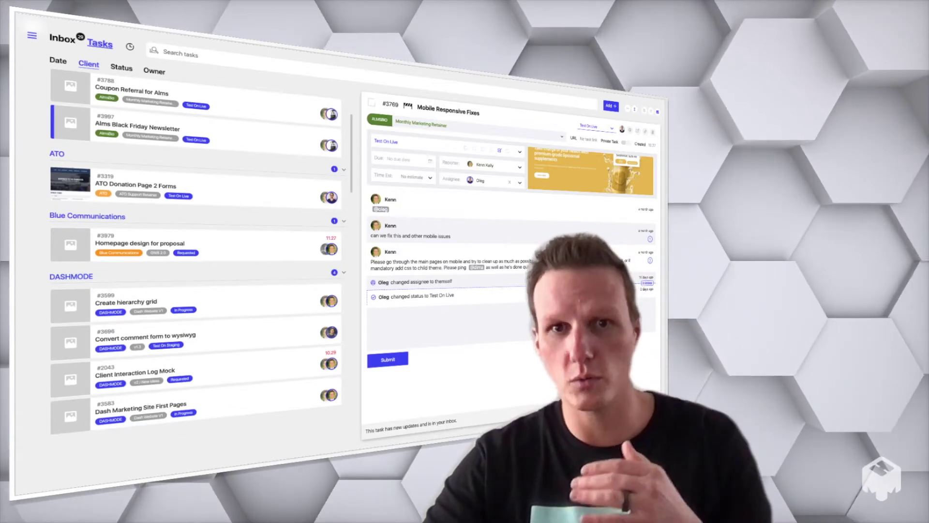
{"action": "scroll", "coordinate": [196, 257], "scroll_direction": "down", "scroll_amount": 5}
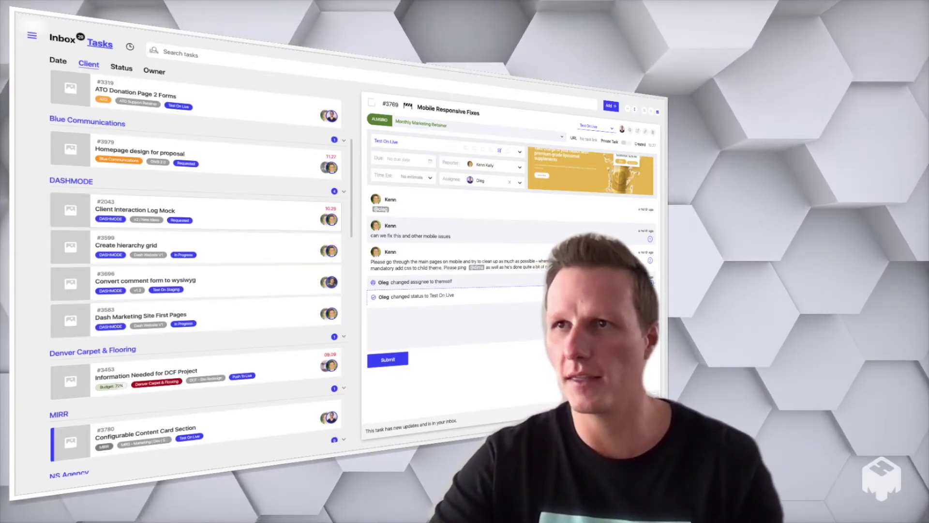
{"action": "scroll", "coordinate": [196, 213], "scroll_direction": "up", "scroll_amount": 1}
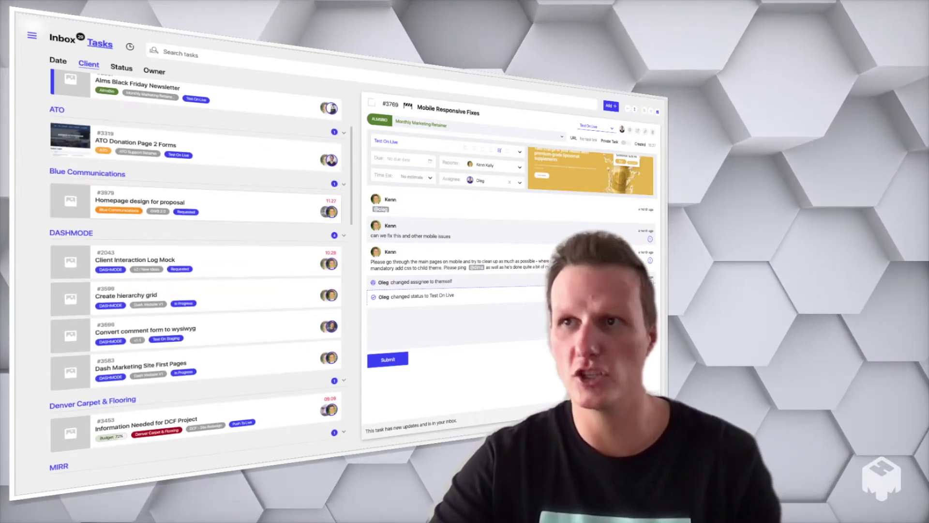
{"action": "left_click_drag", "start_coordinate": [194, 262], "coordinate": [193, 333]}
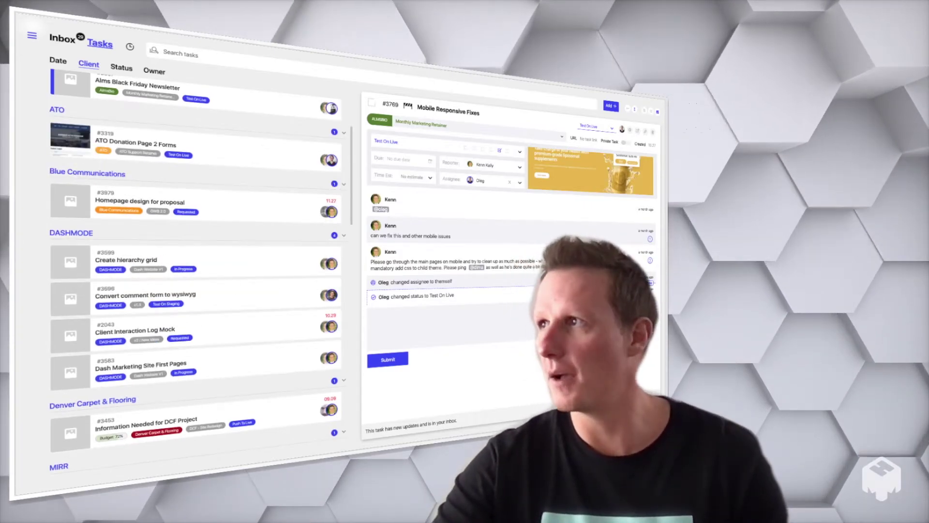
{"action": "scroll", "coordinate": [196, 261], "scroll_direction": "up", "scroll_amount": 2}
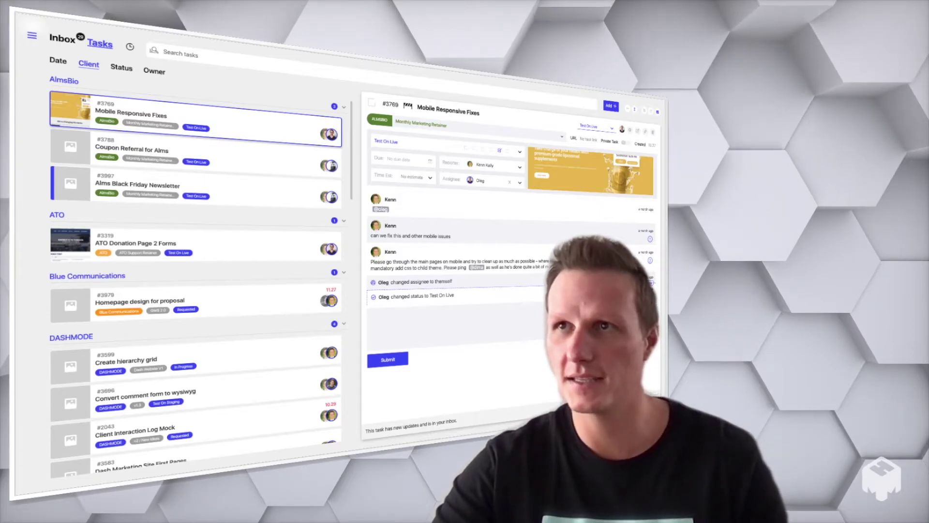
In the status grouping, filter tasks by a teammate as assignee and move Rebuild Cloner free product page to the start of Requested.
{"action": "left_click", "coordinate": [122, 67]}
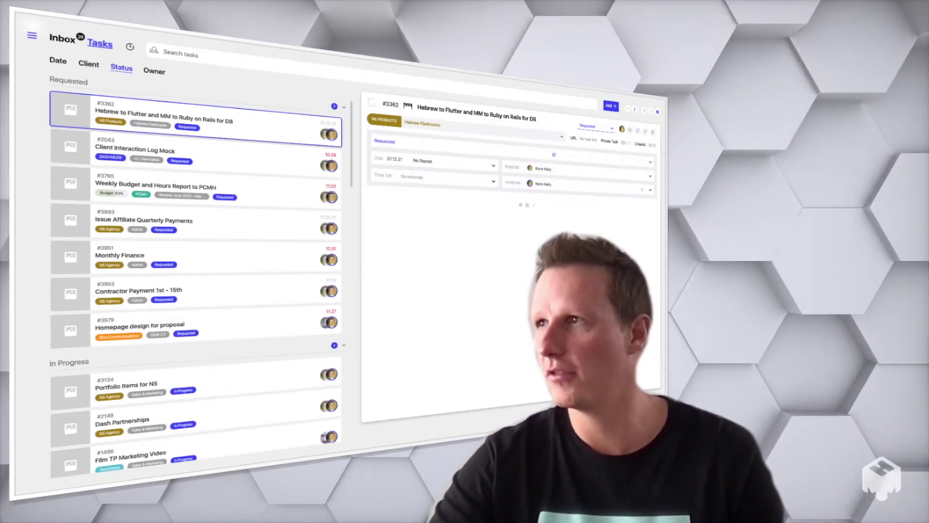
{"action": "left_click", "coordinate": [597, 127]}
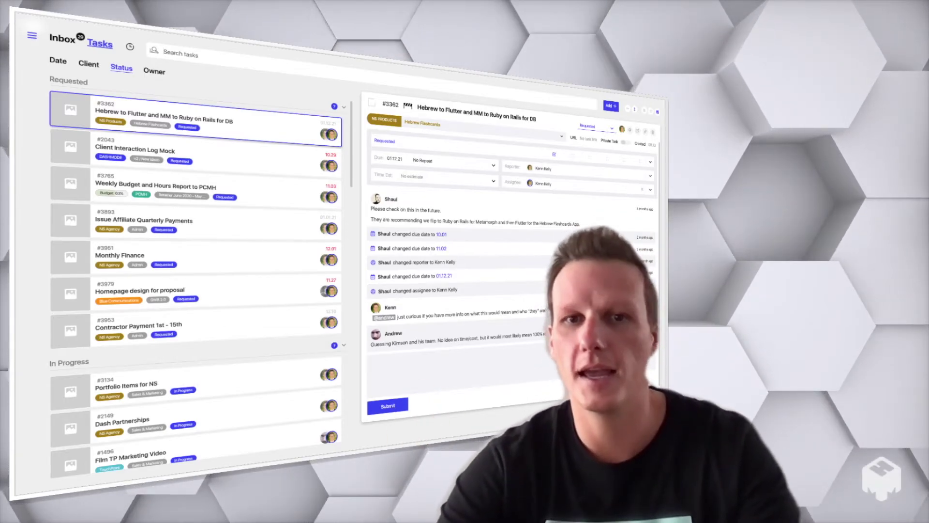
{"action": "type", "text": "nick"}
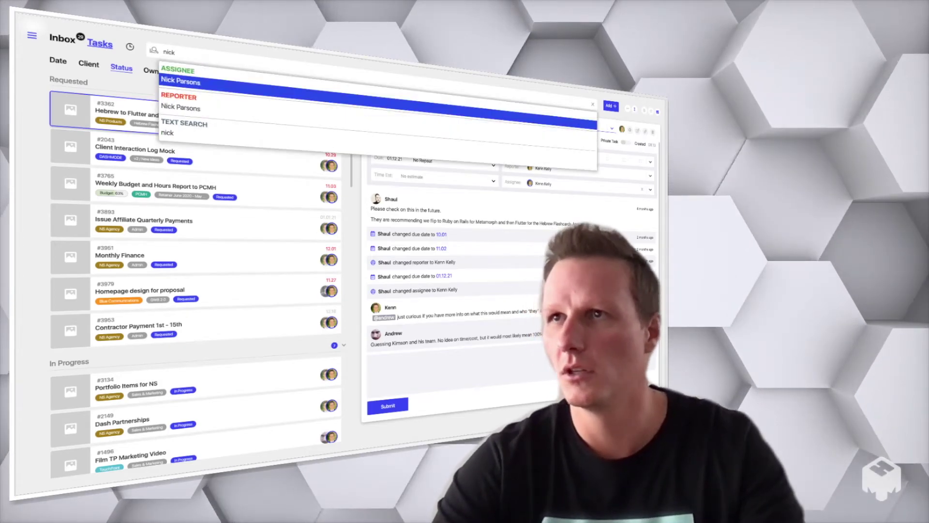
{"action": "key", "text": "Return"}
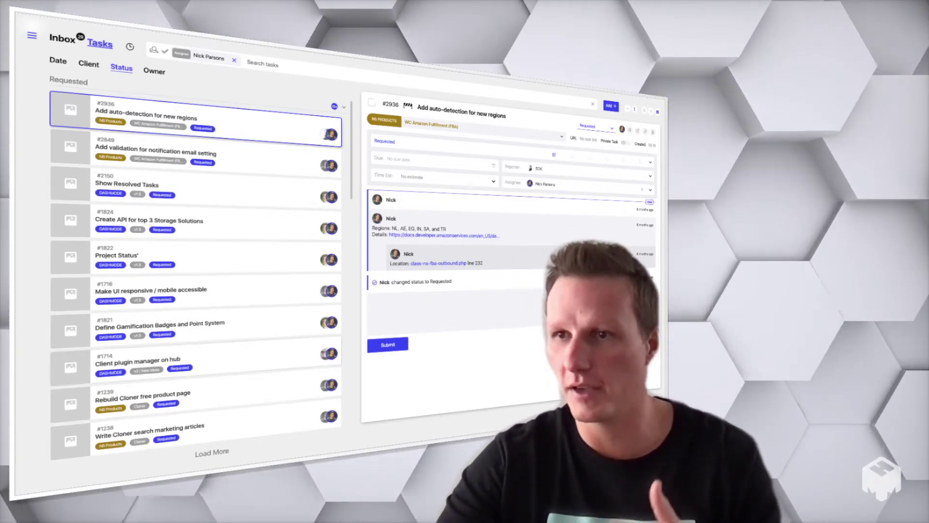
{"action": "left_click_drag", "start_coordinate": [193, 393], "coordinate": [186, 124]}
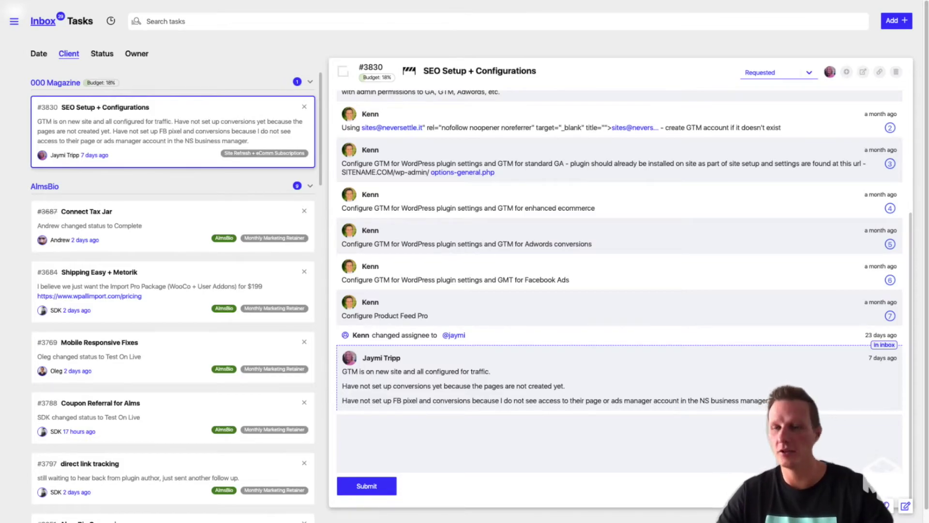
Start bulk creation of tasks from the WP Regular Site templates group.
{"action": "left_click", "coordinate": [897, 20]}
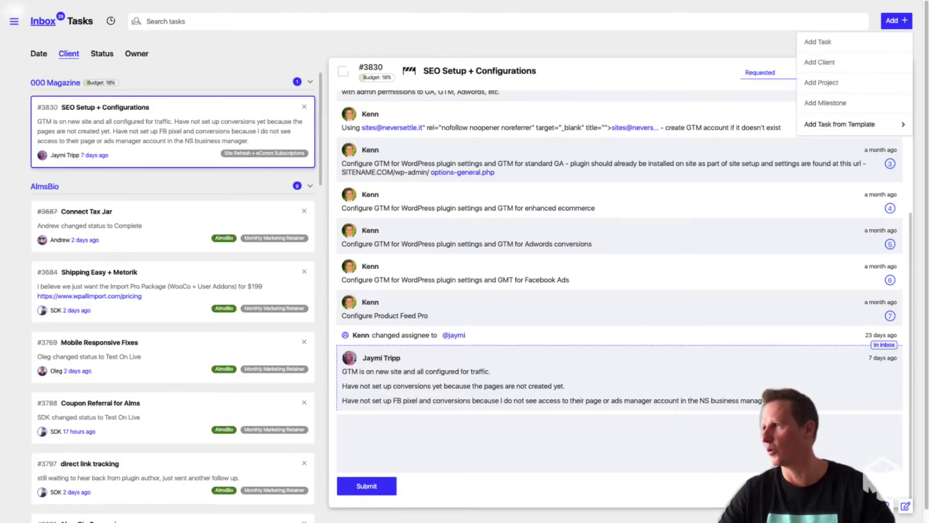
{"action": "left_click", "coordinate": [840, 124]}
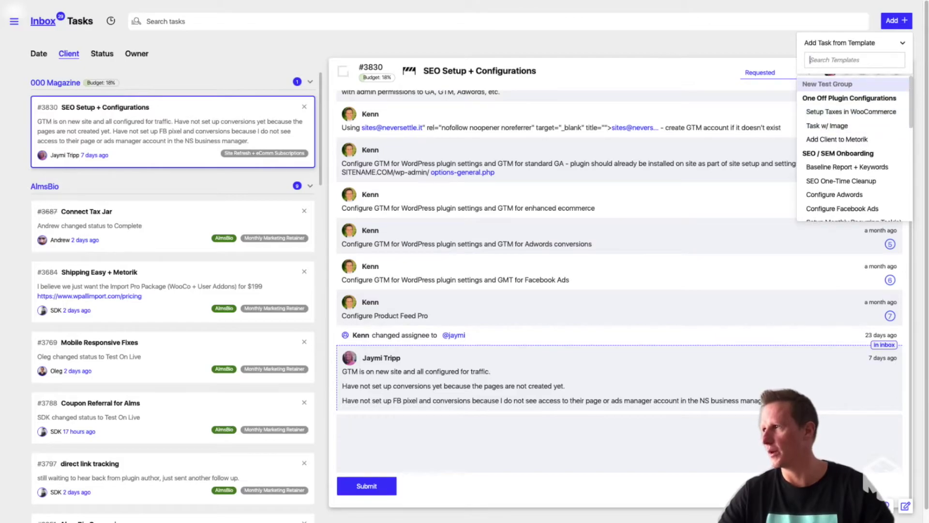
{"action": "scroll", "coordinate": [852, 150], "scroll_direction": "down", "scroll_amount": 3}
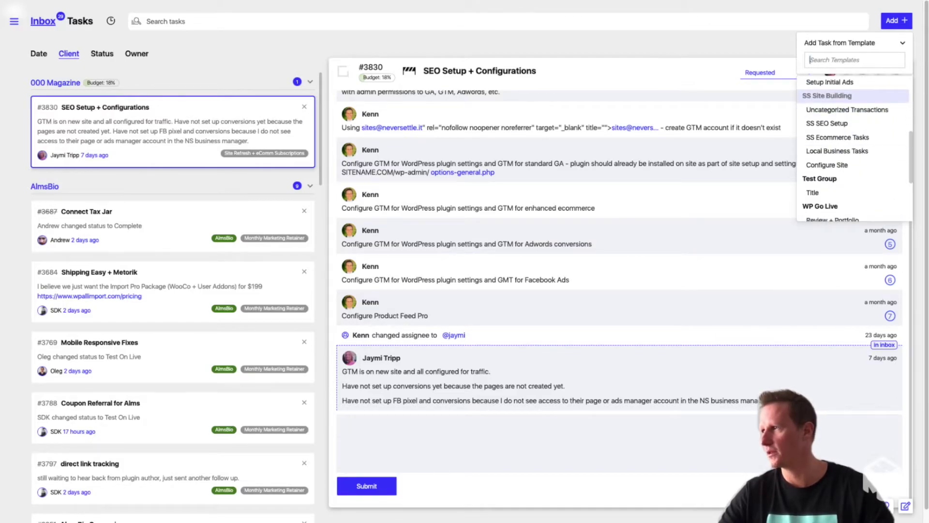
{"action": "scroll", "coordinate": [845, 184], "scroll_direction": "down", "scroll_amount": 2}
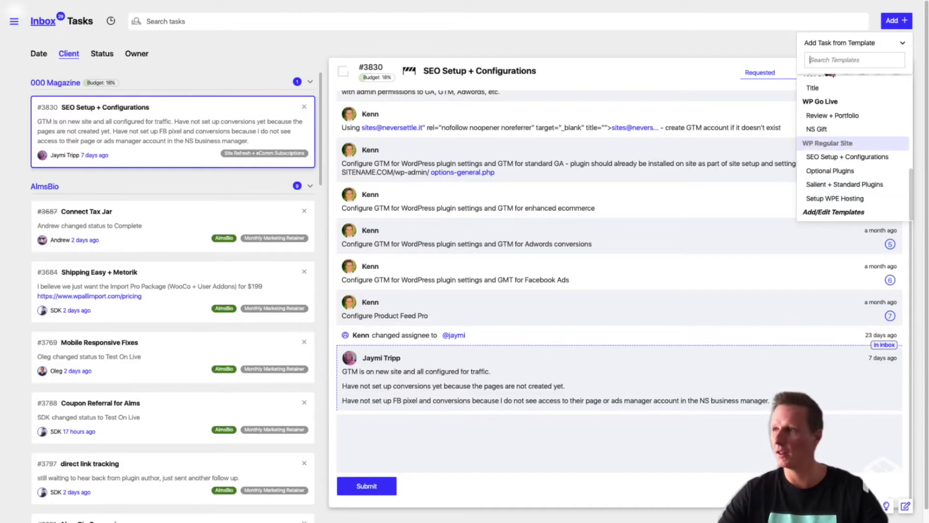
{"action": "left_click", "coordinate": [828, 143]}
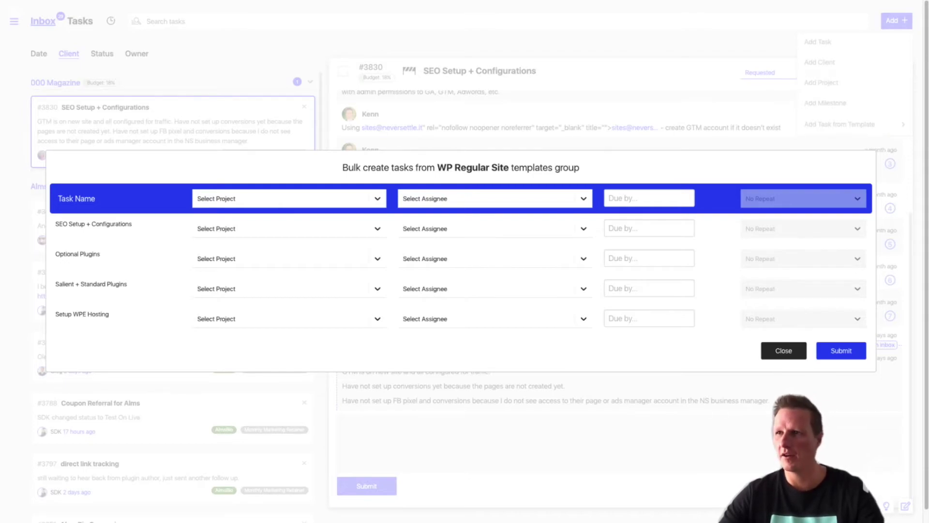
Set every task in the bulk form to project Osana - Admin and a teammate as assignee, view the due date calendar, and close without submitting.
{"action": "left_click", "coordinate": [197, 199]}
{"action": "left_click", "coordinate": [228, 237]}
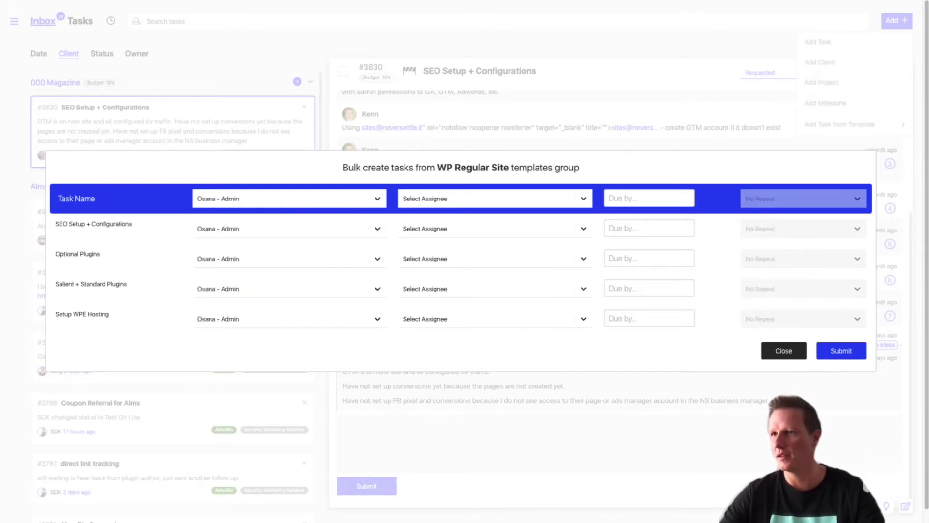
{"action": "left_click", "coordinate": [435, 199]}
{"action": "left_click", "coordinate": [423, 267]}
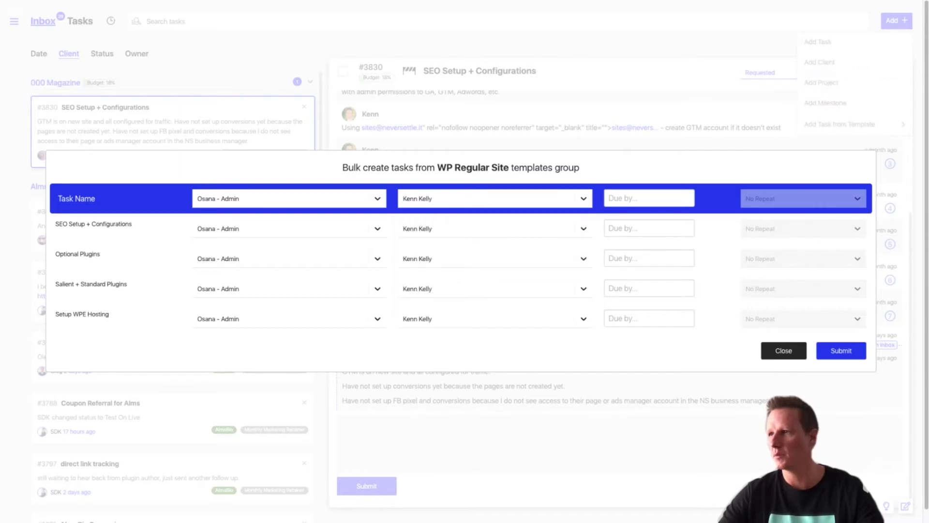
{"action": "left_click", "coordinate": [648, 198]}
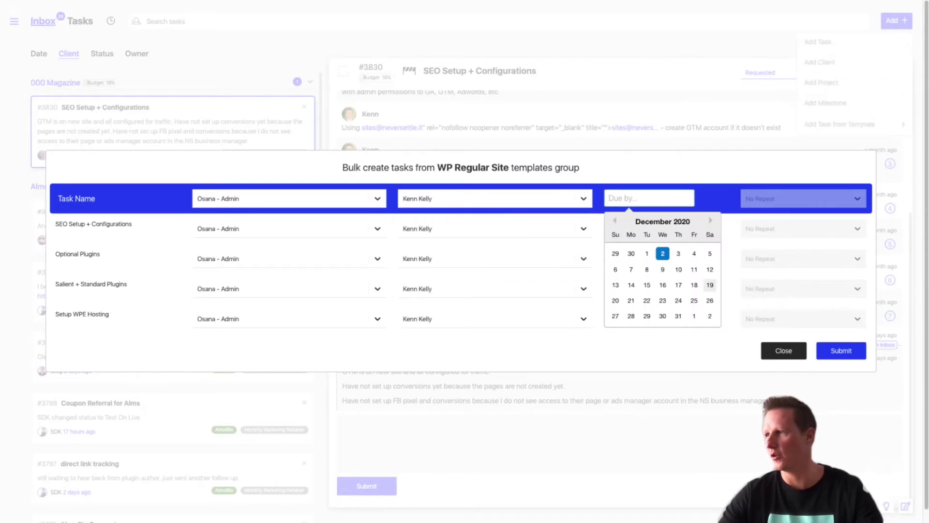
{"action": "left_click", "coordinate": [709, 346]}
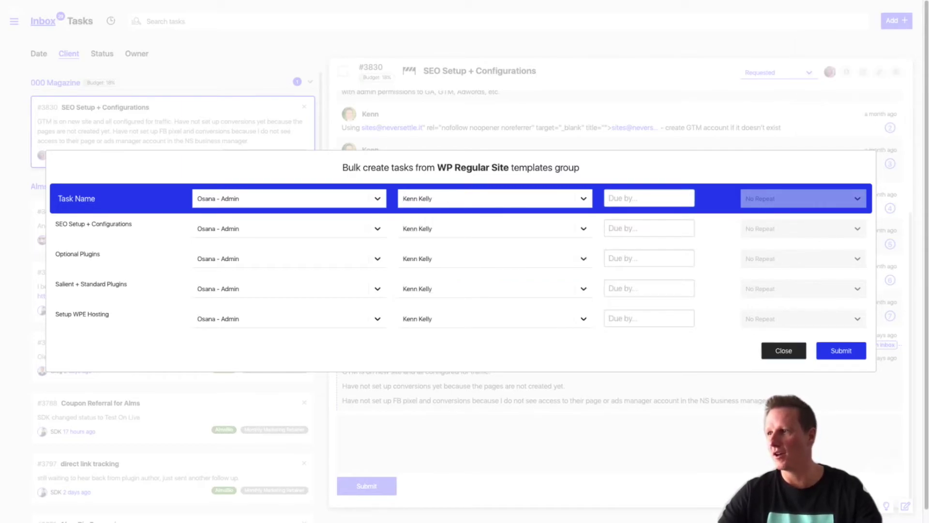
{"action": "left_click", "coordinate": [784, 351]}
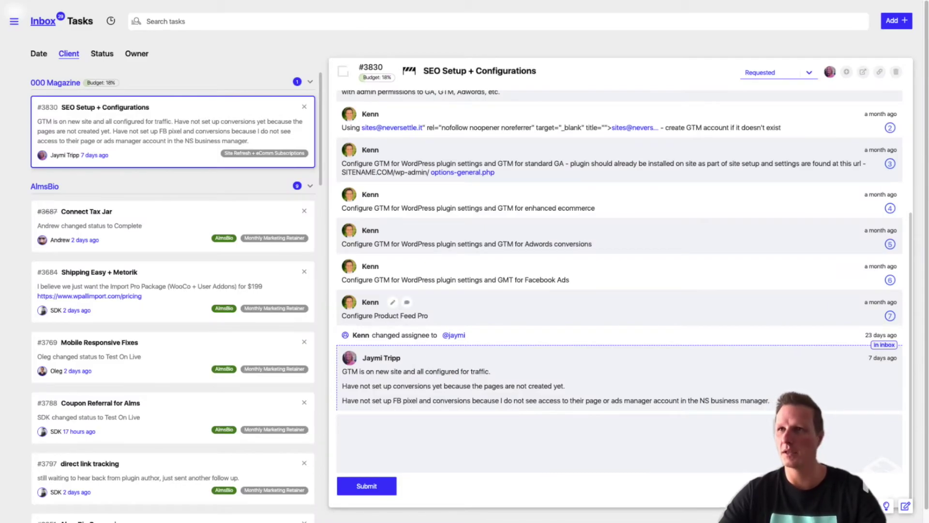
Open the task template management page and look through its template groups.
{"action": "mouse_move", "coordinate": [896, 21]}
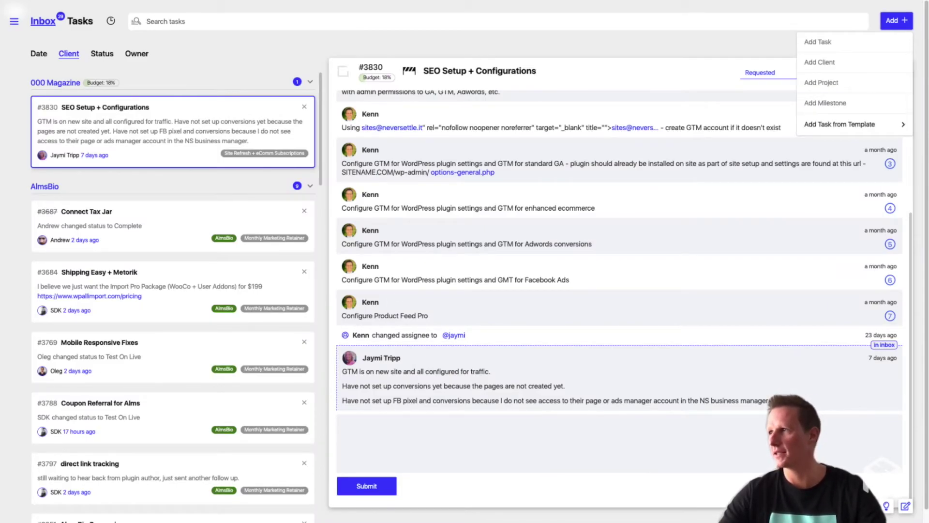
{"action": "left_click", "coordinate": [862, 125]}
{"action": "scroll", "coordinate": [852, 193], "scroll_direction": "down", "scroll_amount": 3}
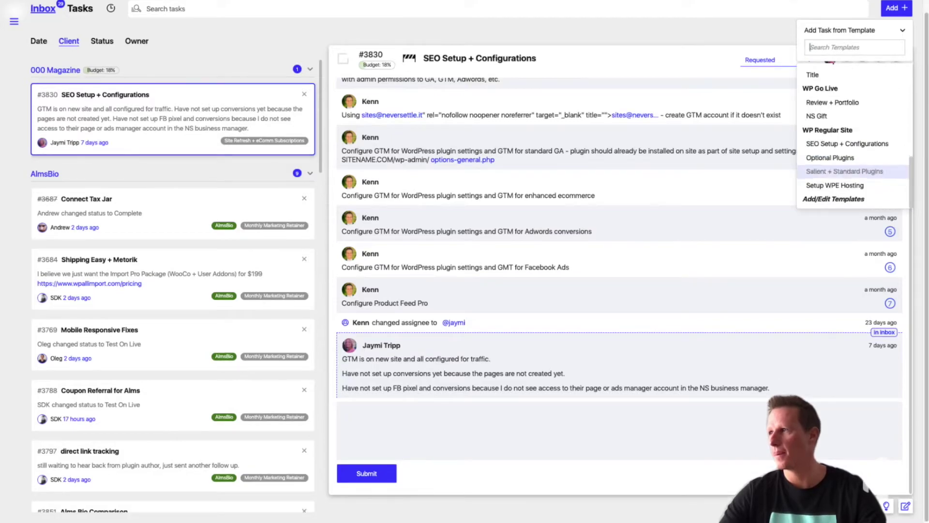
{"action": "left_click", "coordinate": [842, 197]}
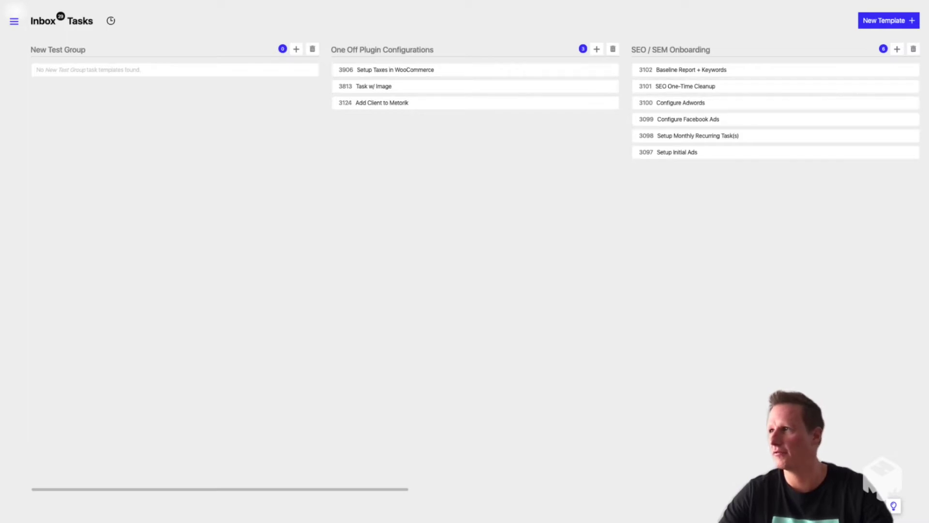
{"action": "scroll", "coordinate": [465, 193], "scroll_direction": "right", "scroll_amount": 15}
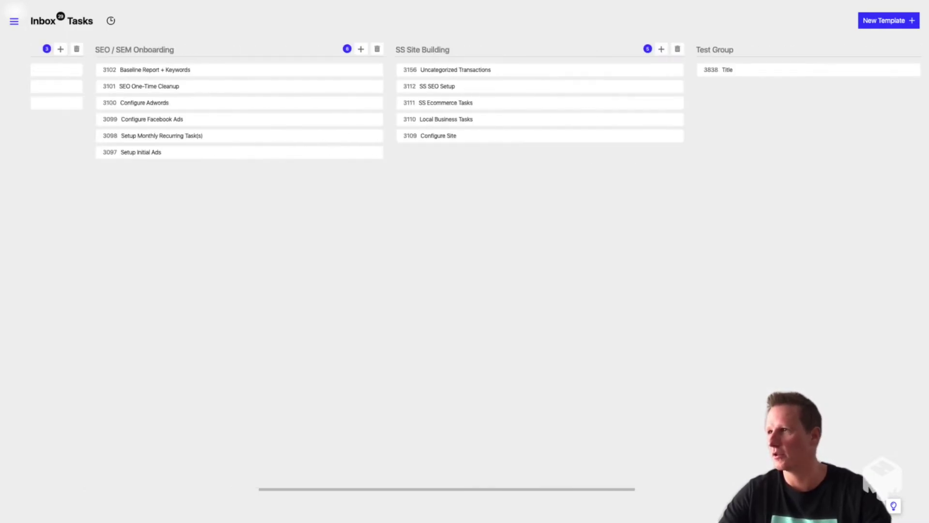
{"action": "scroll", "coordinate": [464, 194], "scroll_direction": "left", "scroll_amount": 15}
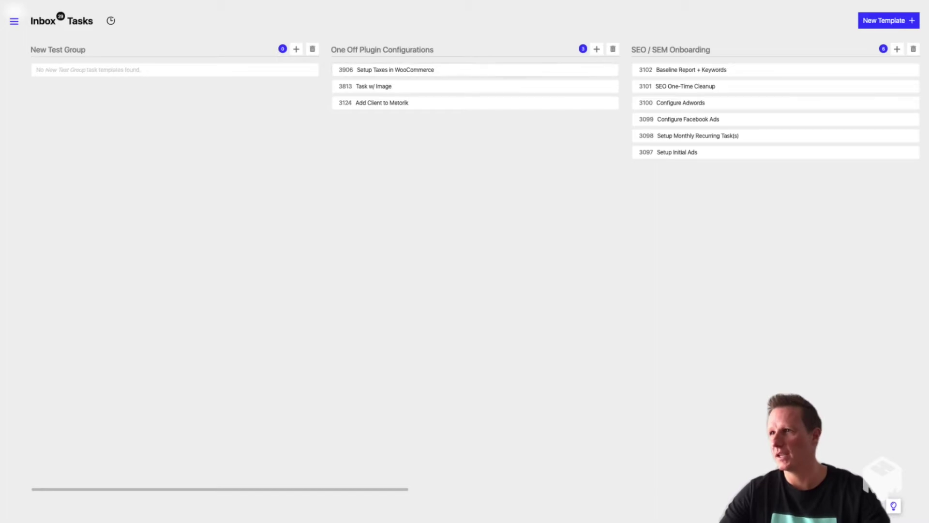
Add SS Site Building and Test Group to the groups of the Setup Taxes in WooCommerce template.
{"action": "left_click", "coordinate": [396, 69]}
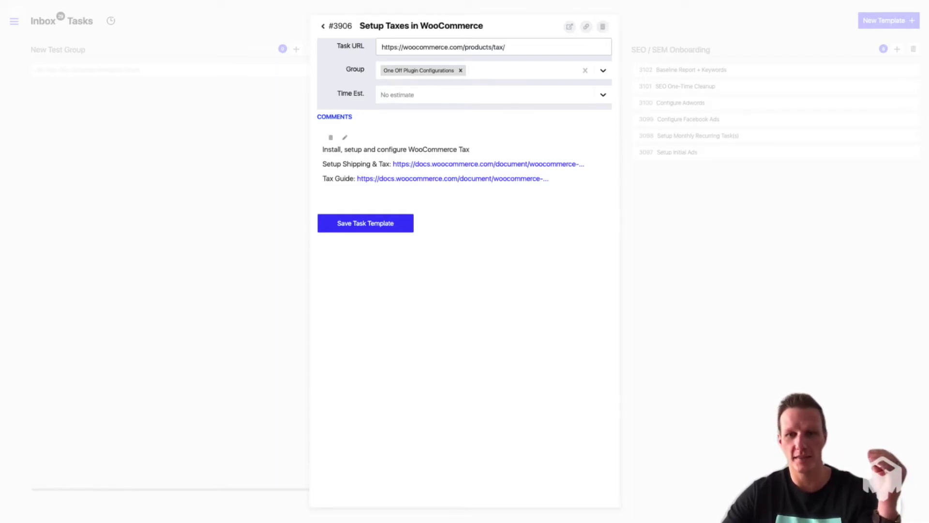
{"action": "left_click", "coordinate": [523, 70]}
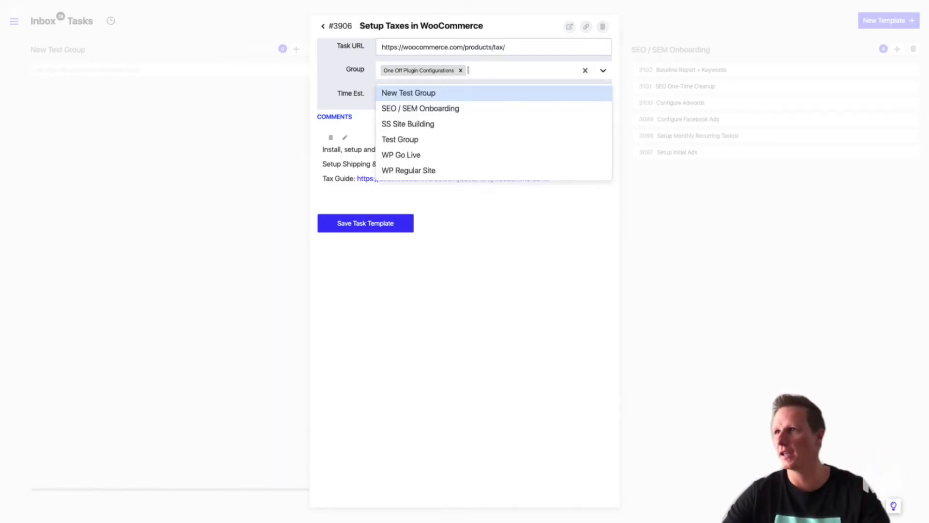
{"action": "left_click", "coordinate": [484, 124]}
{"action": "key", "text": "Down"}
{"action": "key", "text": "Down"}
{"action": "key", "text": "Down"}
{"action": "key", "text": "Return"}
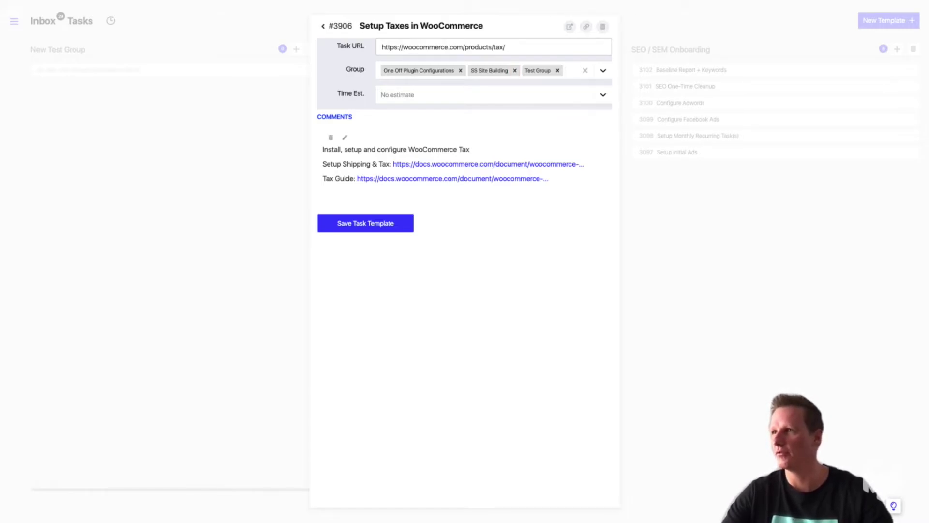
Remove SS Site Building and Test Group from the template's groups and close it without saving.
{"action": "left_click", "coordinate": [515, 70]}
{"action": "left_click", "coordinate": [503, 70]}
{"action": "key", "text": "Escape"}
{"action": "key", "text": "Escape"}
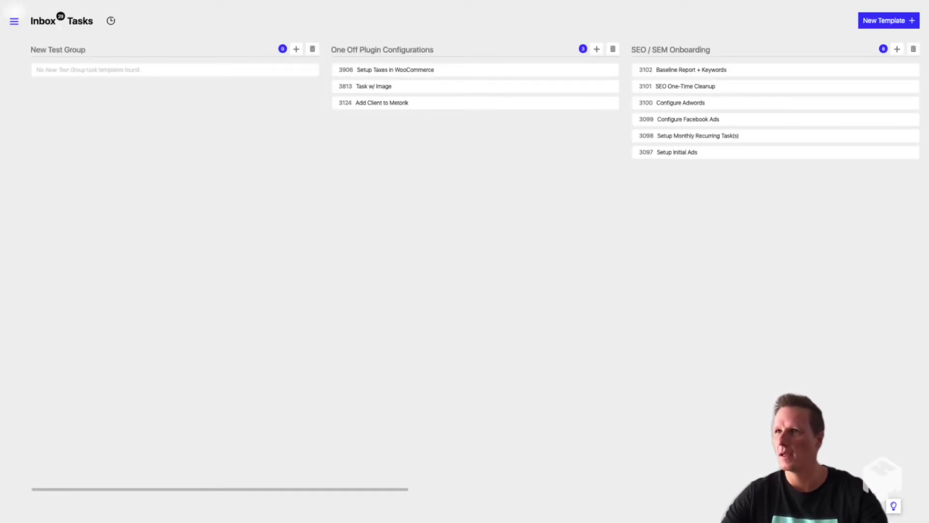
Return to the inbox, view the details of task #3830 SEO Setup + Configurations, and go to the tasks page.
{"action": "left_click", "coordinate": [43, 21]}
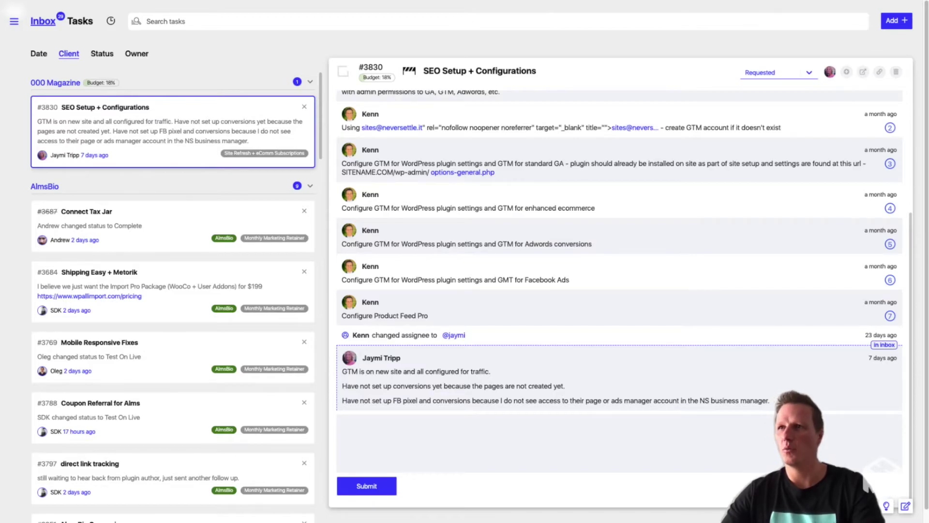
{"action": "scroll", "coordinate": [620, 298], "scroll_direction": "up", "scroll_amount": 4}
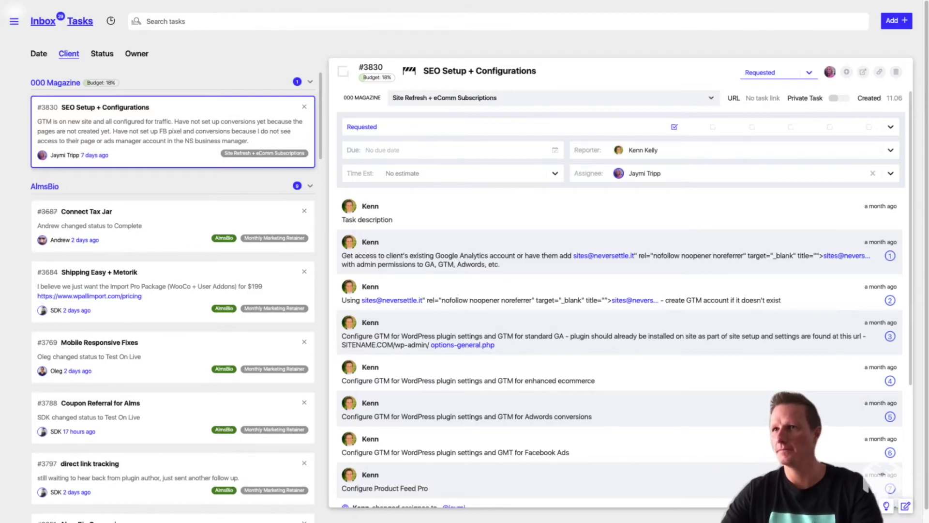
{"action": "left_click", "coordinate": [80, 21]}
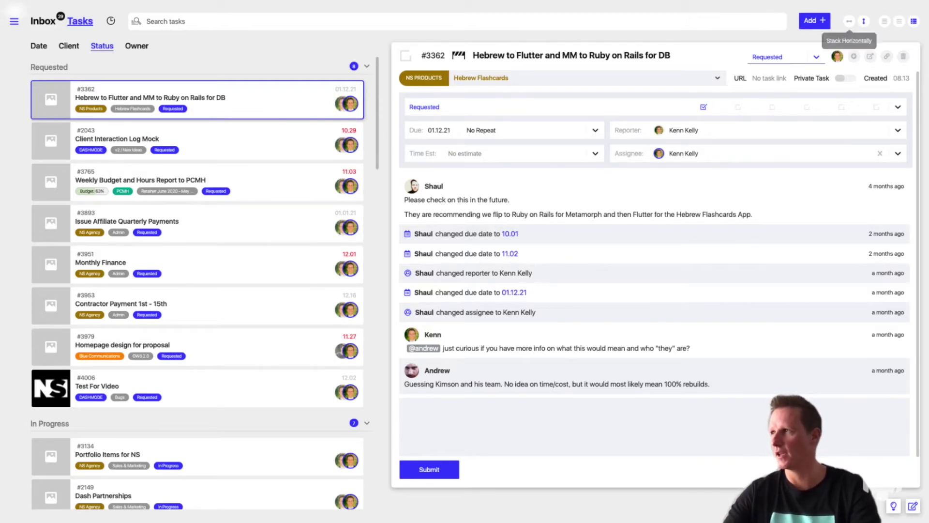
Stack the status groups horizontally and look across the columns from Requested to Complete.
{"action": "left_click", "coordinate": [849, 20]}
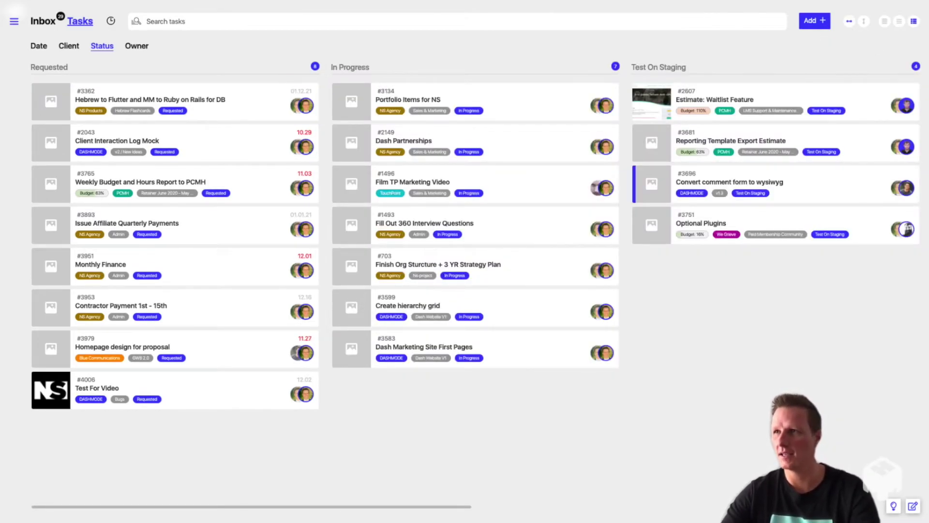
{"action": "scroll", "coordinate": [465, 262], "scroll_direction": "right", "scroll_amount": 10}
{"action": "scroll", "coordinate": [464, 261], "scroll_direction": "right", "scroll_amount": 5}
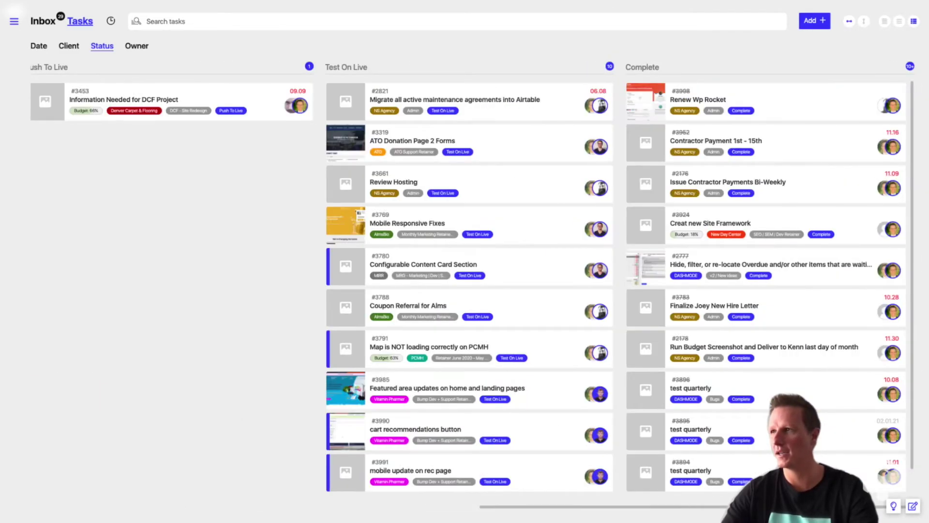
{"action": "scroll", "coordinate": [465, 262], "scroll_direction": "left", "scroll_amount": 10}
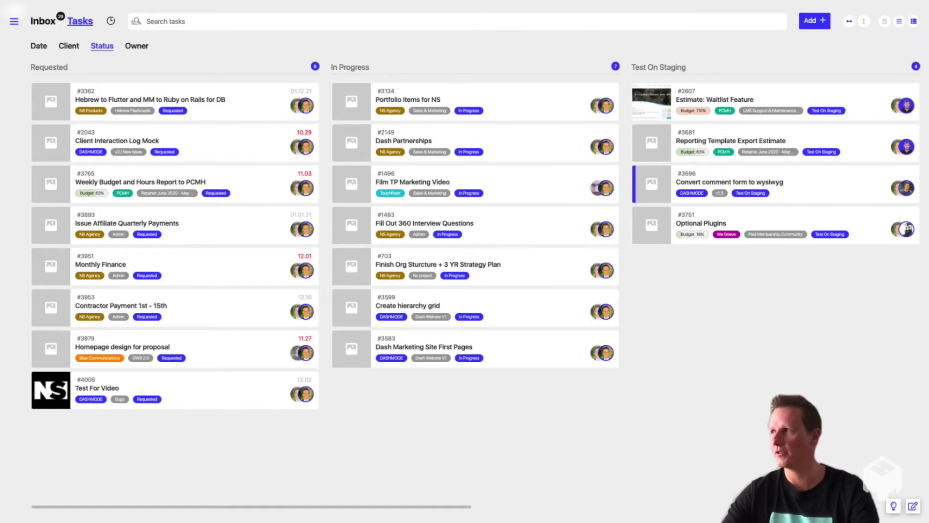
Compare the condensed, expanded and thumbnail views of the task cards, finishing on the thumbnail view.
{"action": "left_click", "coordinate": [885, 21]}
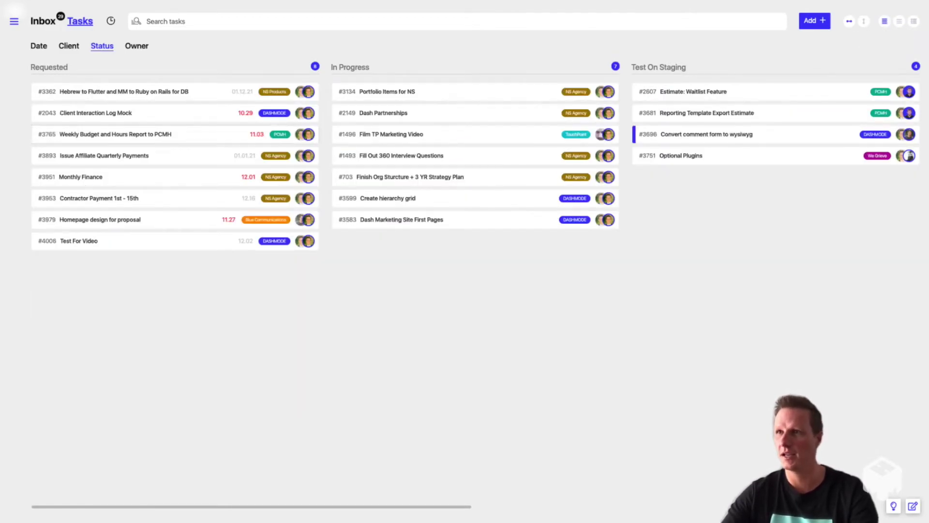
{"action": "left_click", "coordinate": [899, 21]}
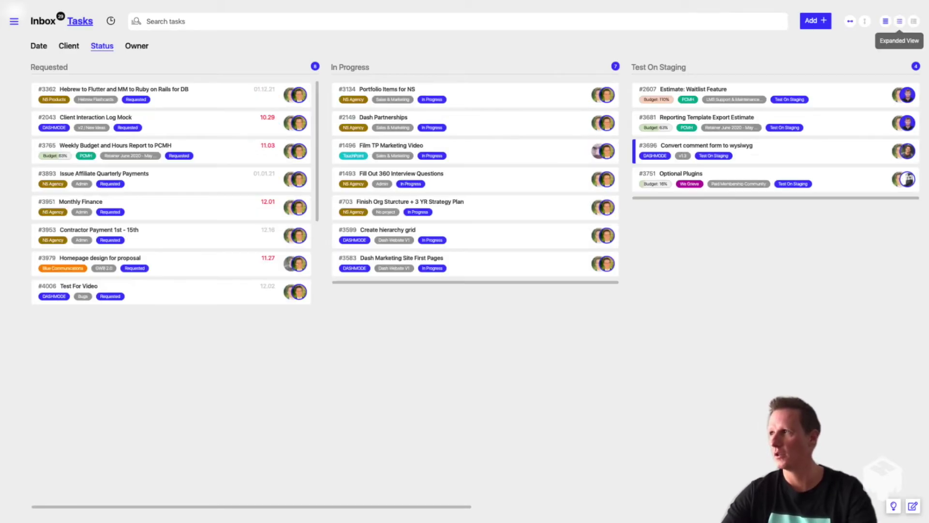
{"action": "left_click", "coordinate": [914, 21]}
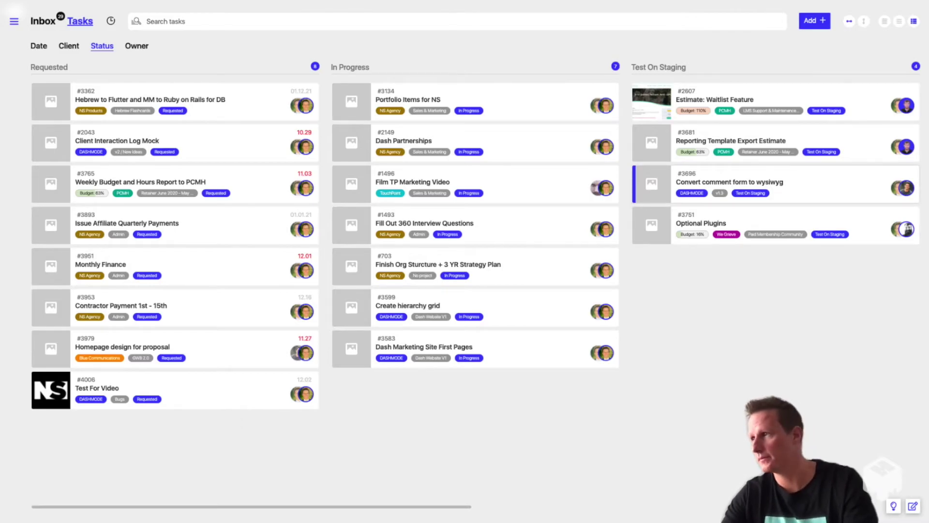
View task #3696 Convert comment form to wysiwyg, close it, and stack the status groups vertically.
{"action": "key", "text": "Return"}
{"action": "key", "text": "Escape"}
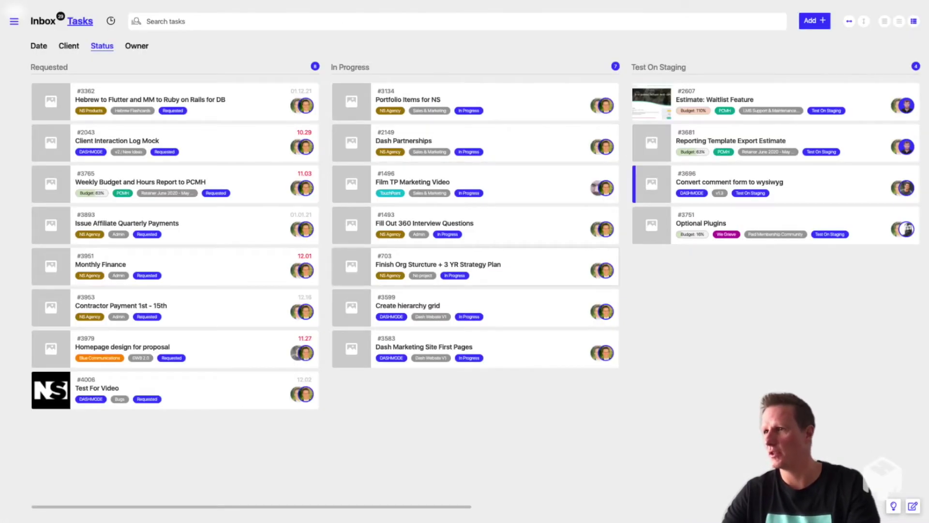
{"action": "key", "text": "Return"}
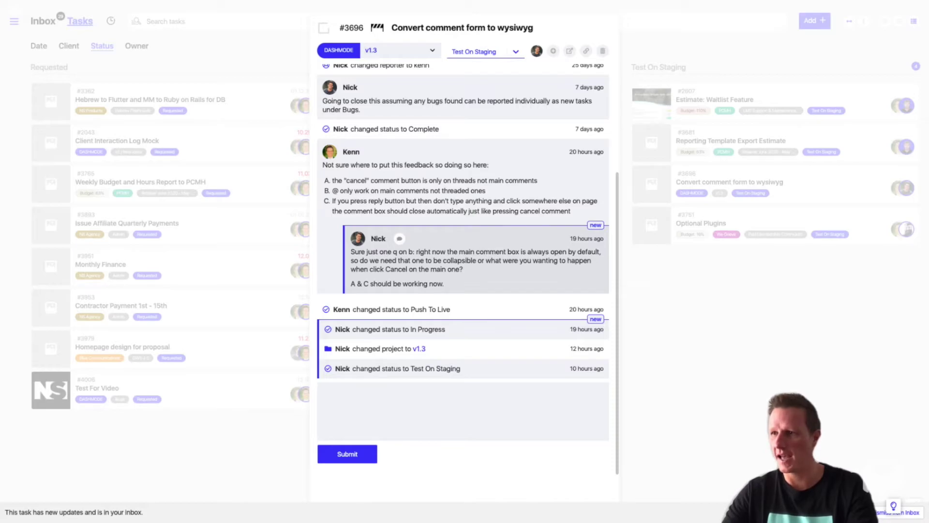
{"action": "key", "text": "Escape"}
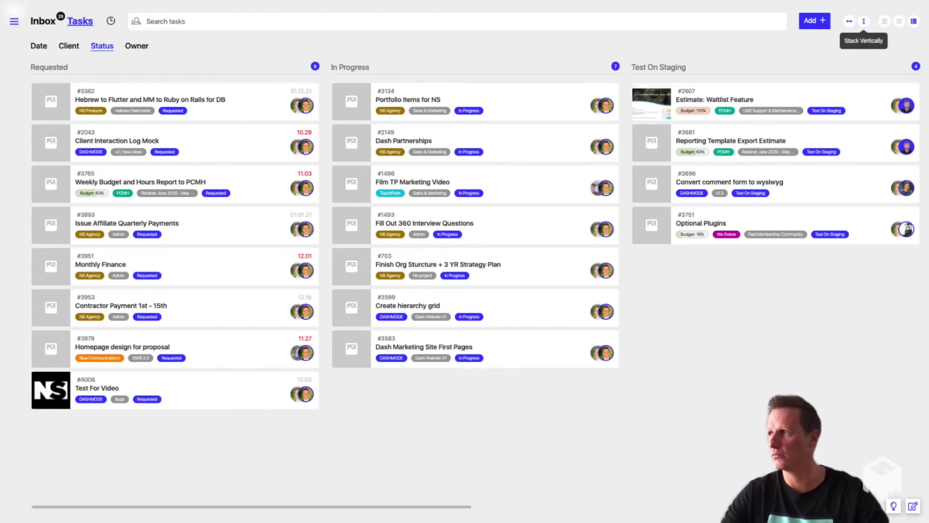
{"action": "left_click", "coordinate": [864, 21]}
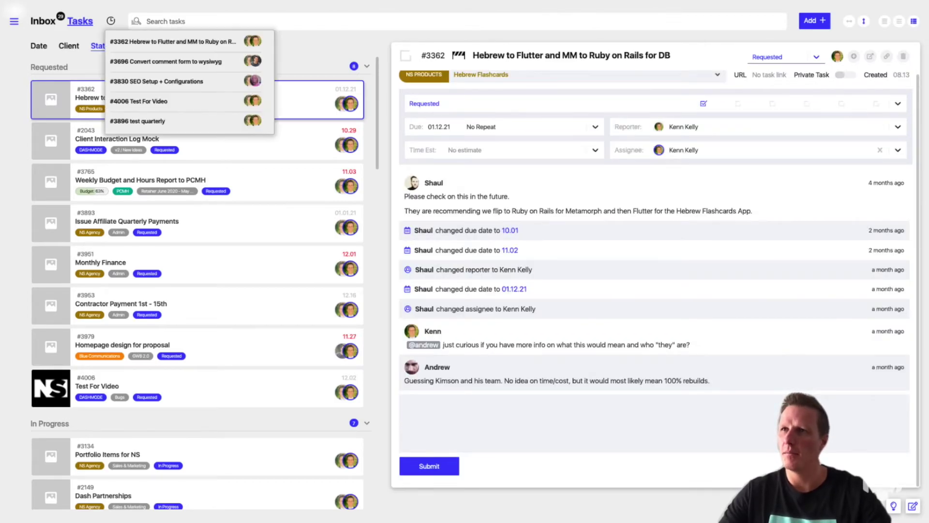
Apply the saved search for the Bugs project containing the text "open", and add the text filter "test".
{"action": "mouse_move", "coordinate": [136, 21]}
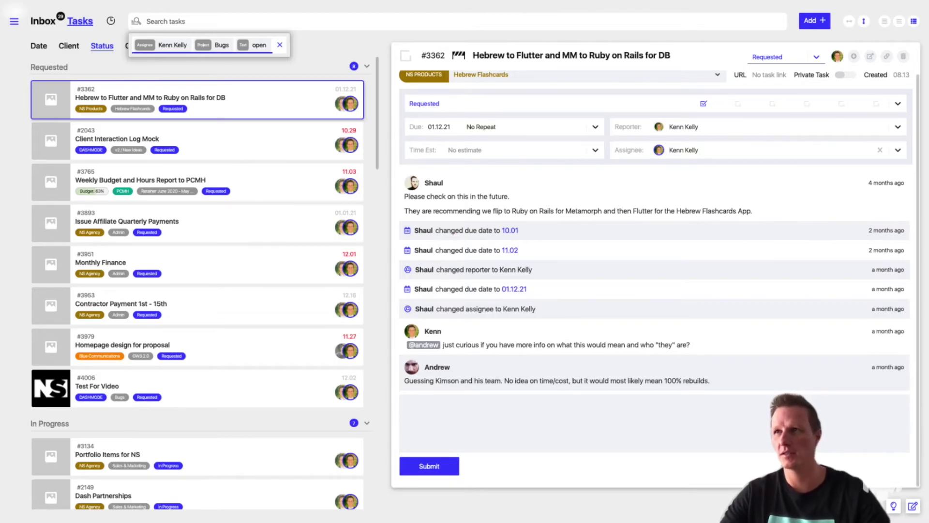
{"action": "left_click", "coordinate": [203, 44]}
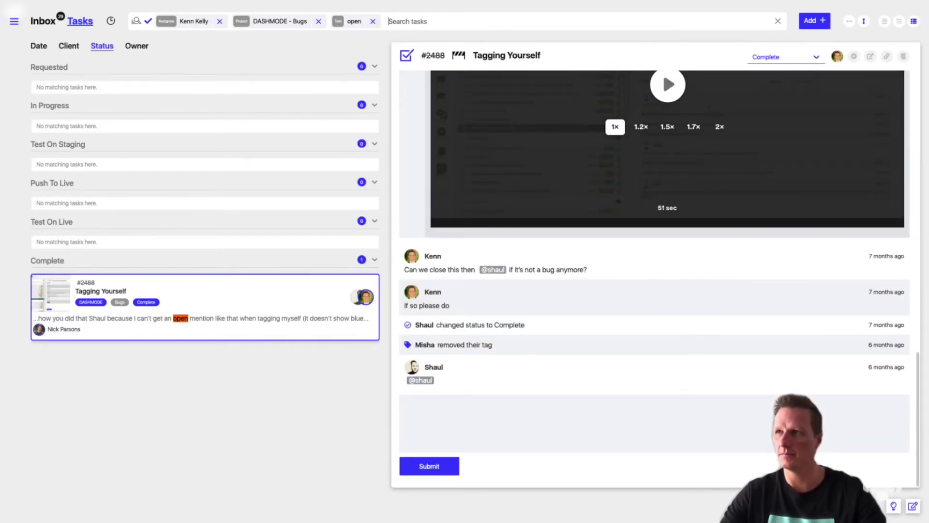
{"action": "type", "text": "test"}
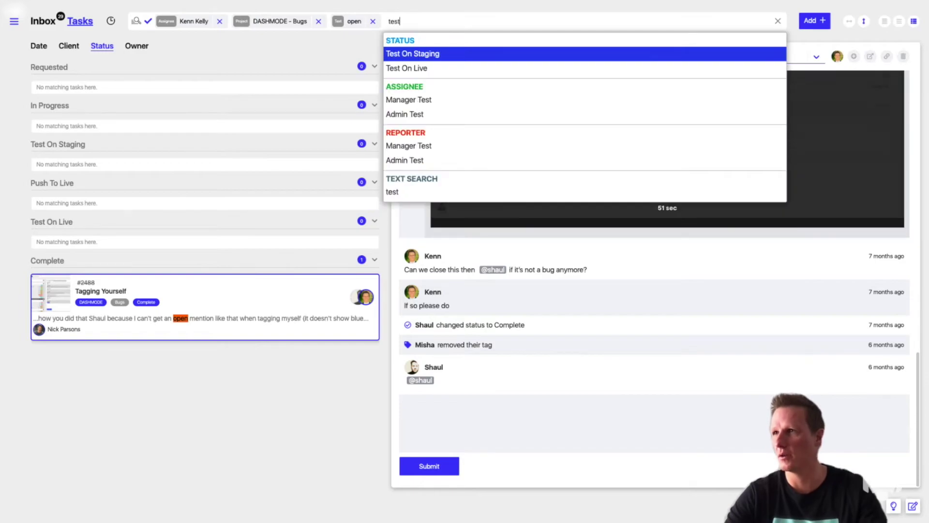
{"action": "key", "text": "Down"}
{"action": "key", "text": "Down"}
{"action": "key", "text": "Down"}
{"action": "key", "text": "Down"}
{"action": "key", "text": "Down"}
{"action": "key", "text": "Down"}
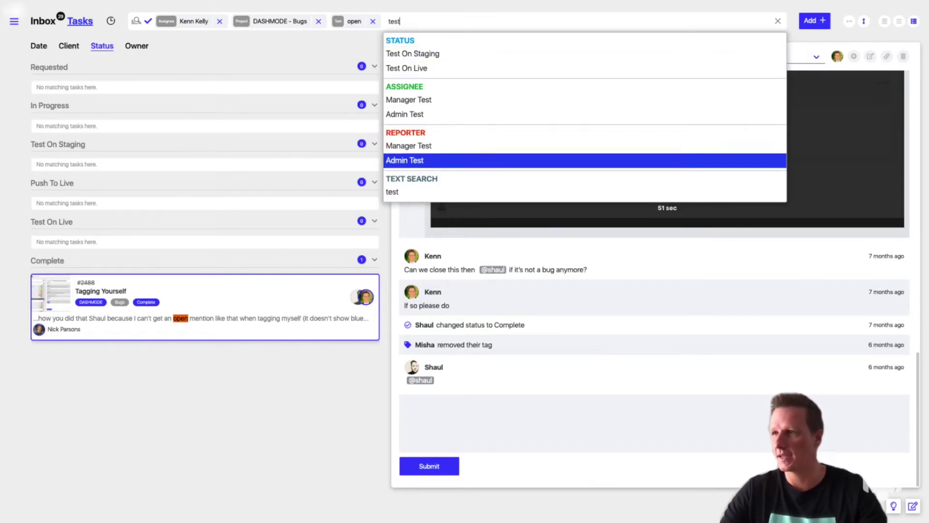
{"action": "key", "text": "Return"}
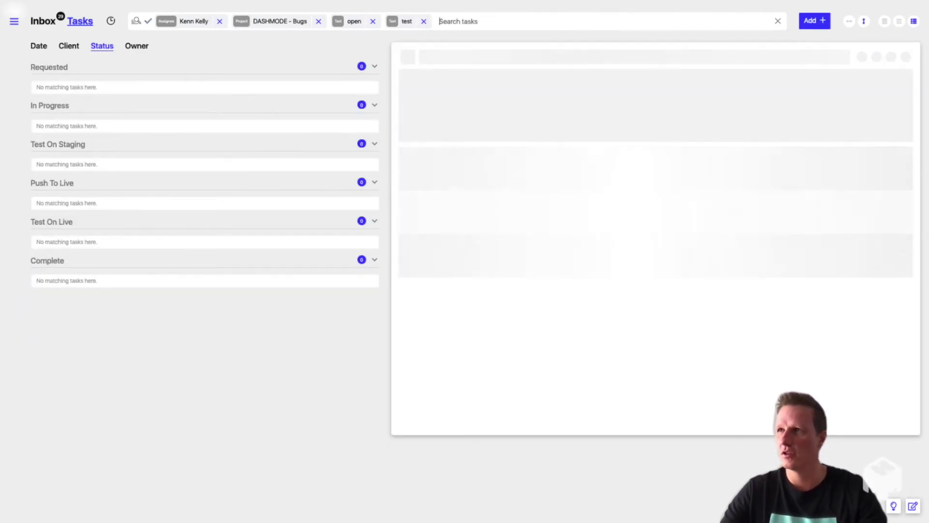
Save the current filter combination as a saved search and remove that new entry from the saved searches.
{"action": "left_click", "coordinate": [148, 21]}
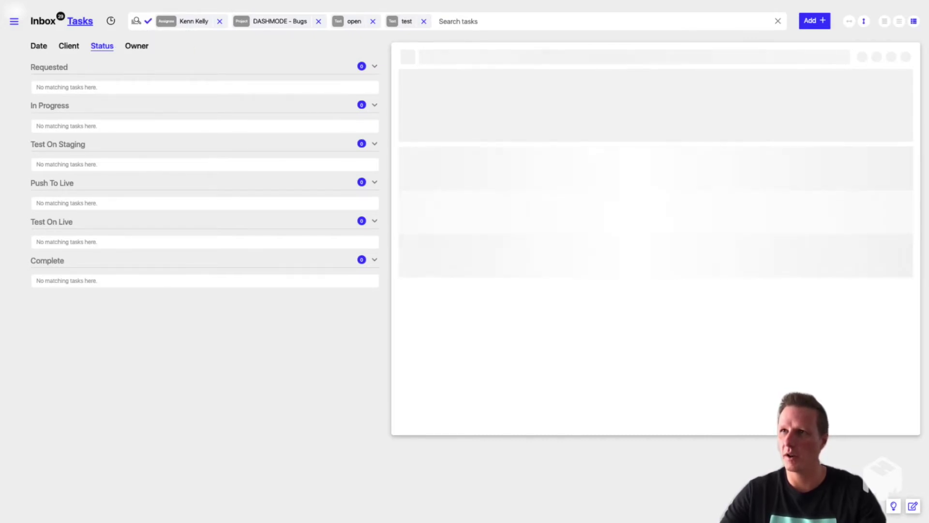
{"action": "left_click", "coordinate": [136, 21]}
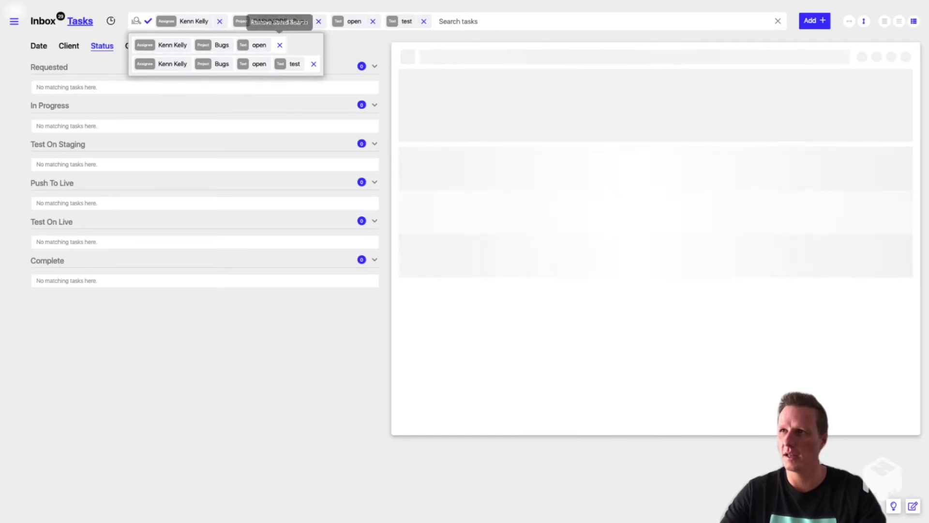
{"action": "left_click", "coordinate": [314, 64]}
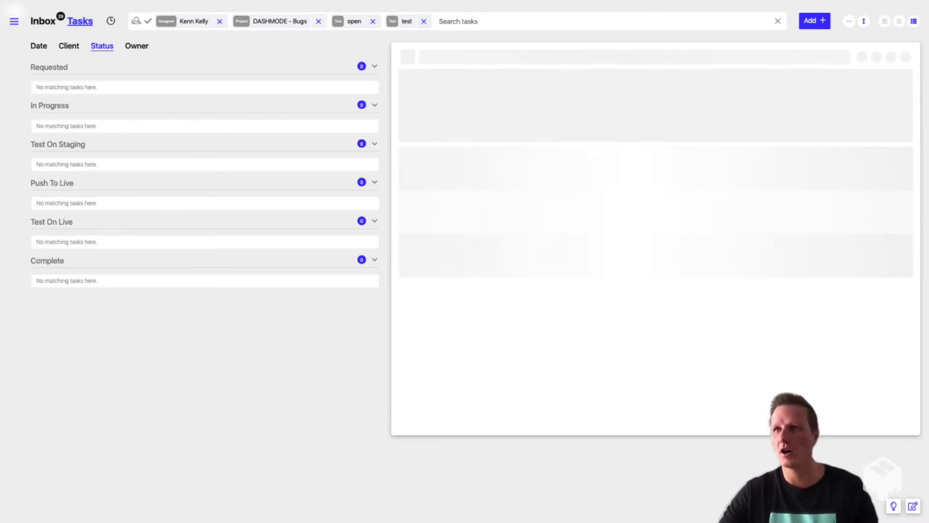
Replace all task filters with a text search for "ruby on rails", and clear that search.
{"action": "left_click", "coordinate": [111, 20]}
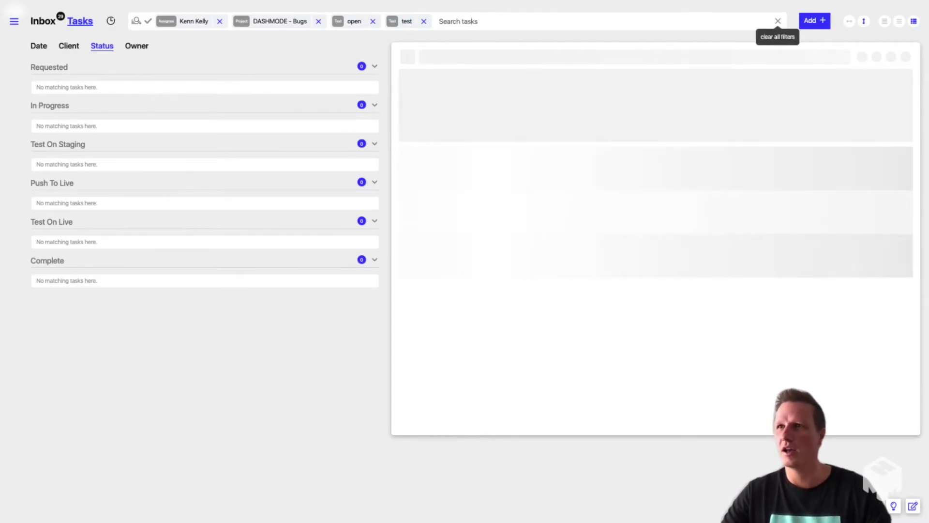
{"action": "left_click", "coordinate": [778, 21]}
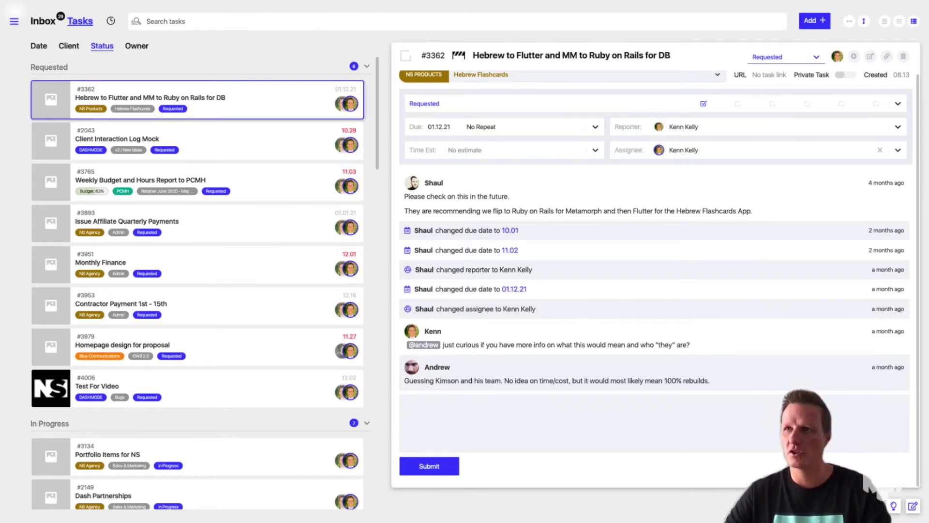
{"action": "type", "text": "rub"}
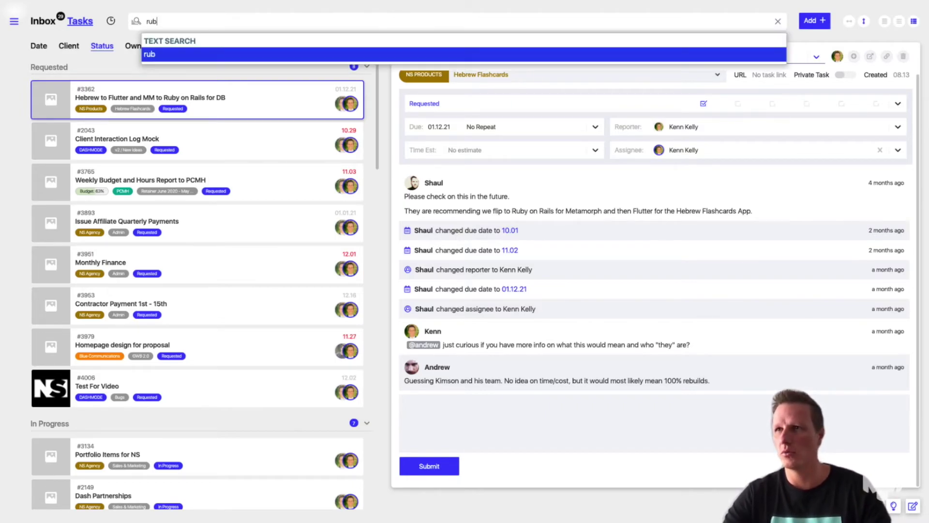
{"action": "type", "text": "y on rails"}
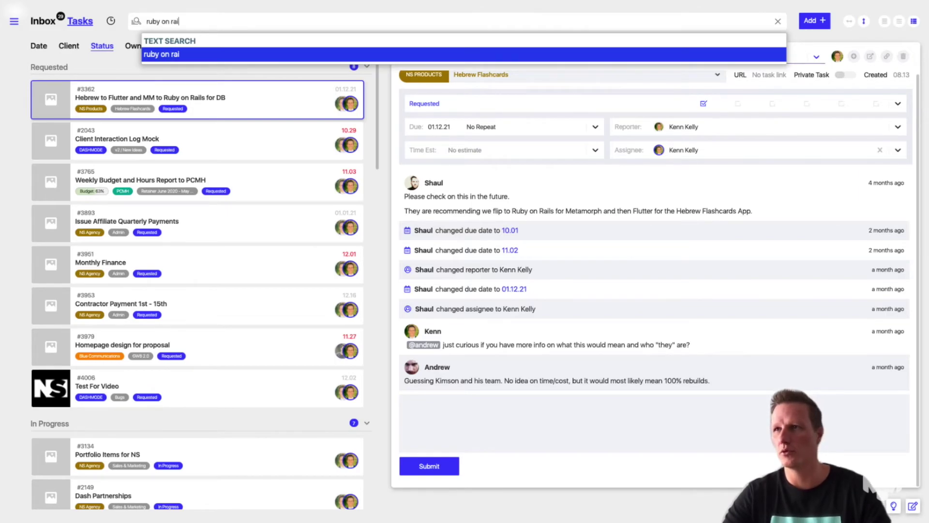
{"action": "key", "text": "Return"}
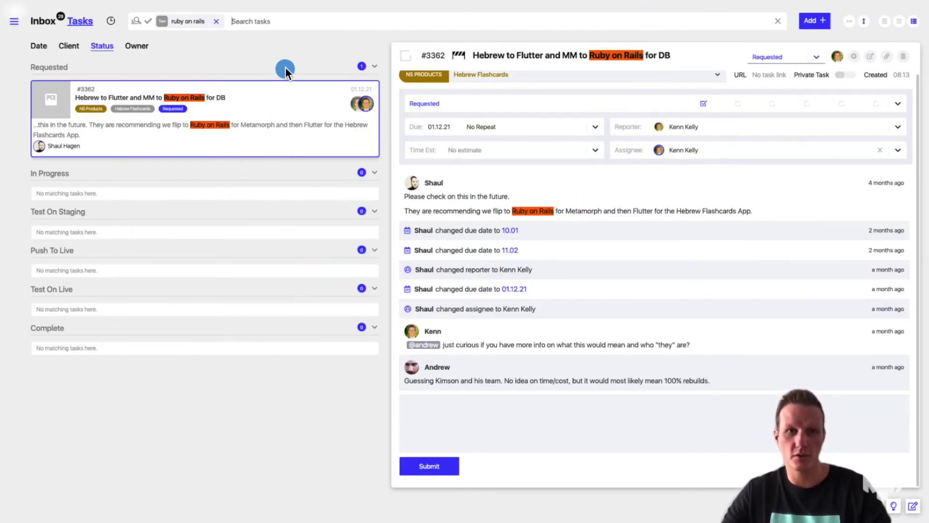
{"action": "key", "text": "BackSpace"}
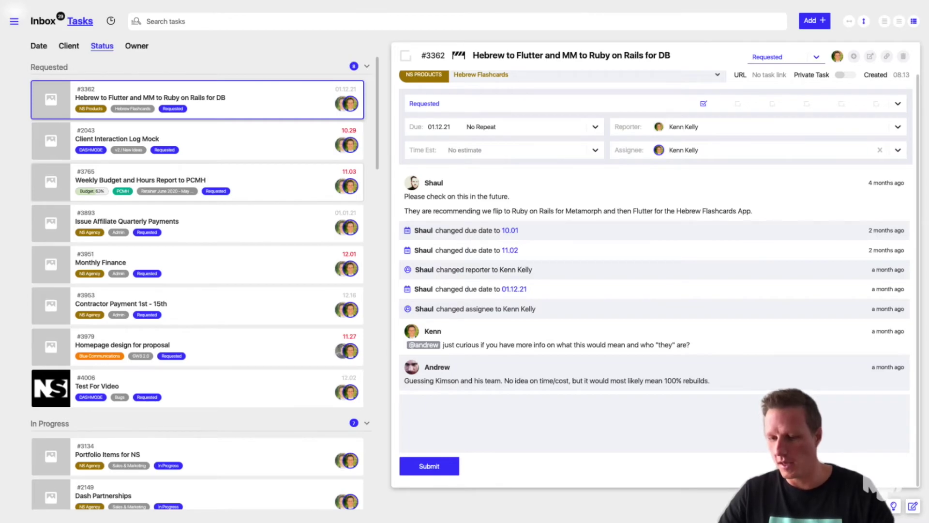
Go to the dashboard and look over the clients list and the My Projects section with its milestones.
{"action": "left_click", "coordinate": [14, 21]}
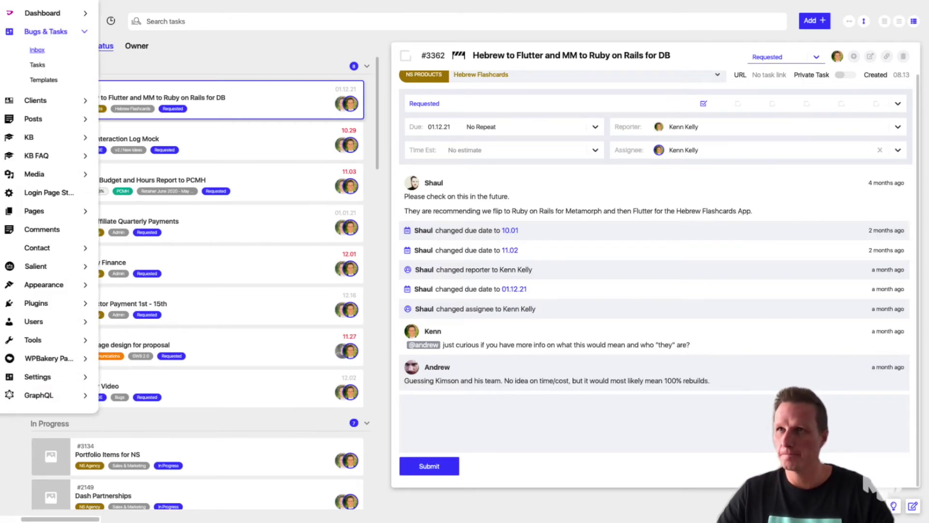
{"action": "mouse_move", "coordinate": [45, 13]}
{"action": "left_click", "coordinate": [122, 19]}
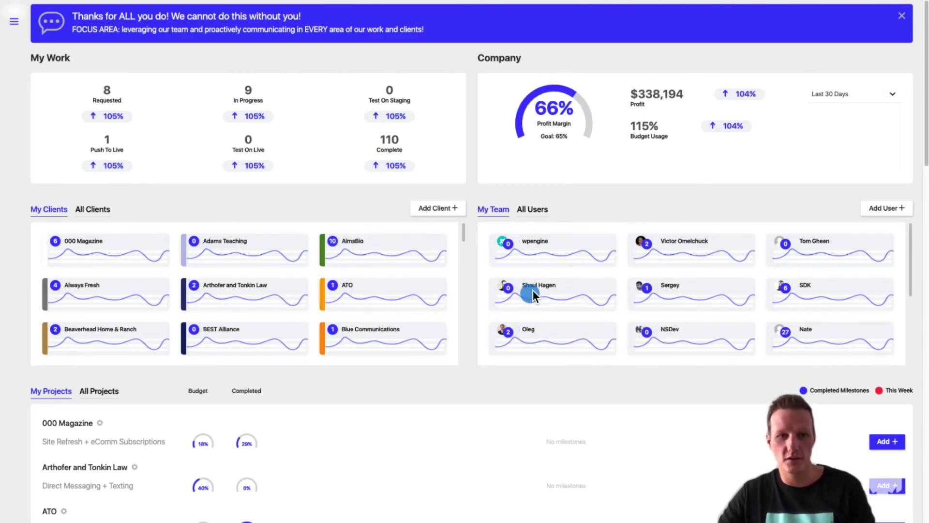
{"action": "scroll", "coordinate": [244, 294], "scroll_direction": "down", "scroll_amount": 5}
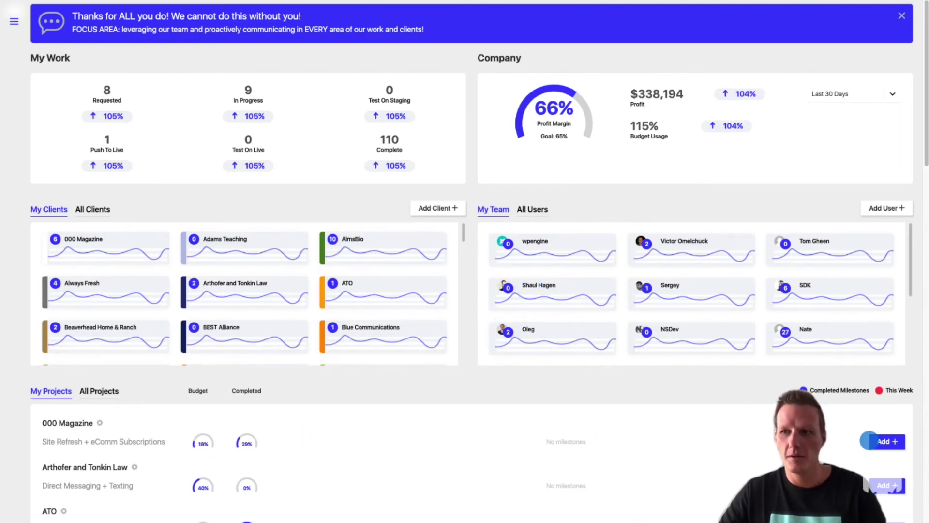
{"action": "scroll", "coordinate": [869, 437], "scroll_direction": "down", "scroll_amount": 4}
{"action": "scroll", "coordinate": [869, 437], "scroll_direction": "down", "scroll_amount": 2}
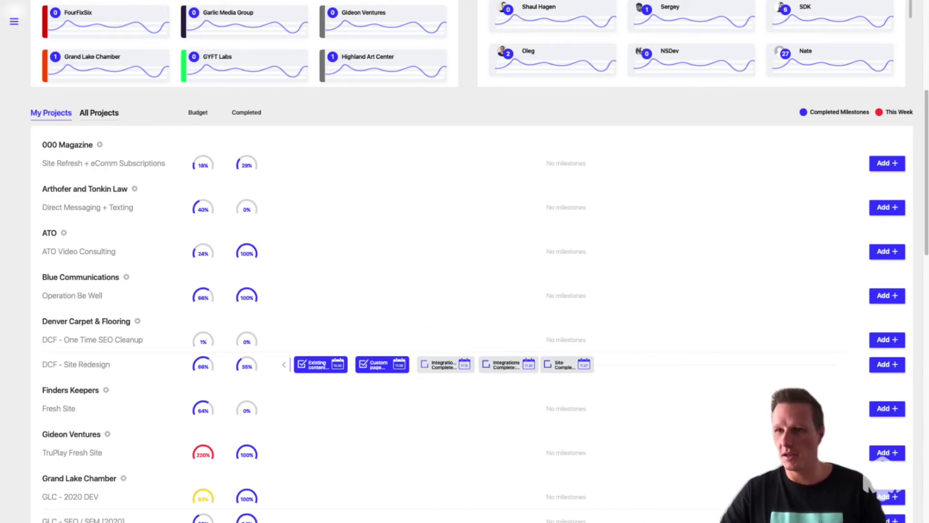
Mark the third visible milestone of Denver Carpet & Flooring's DCF - Site Redesign project as complete.
{"action": "left_click", "coordinate": [424, 364]}
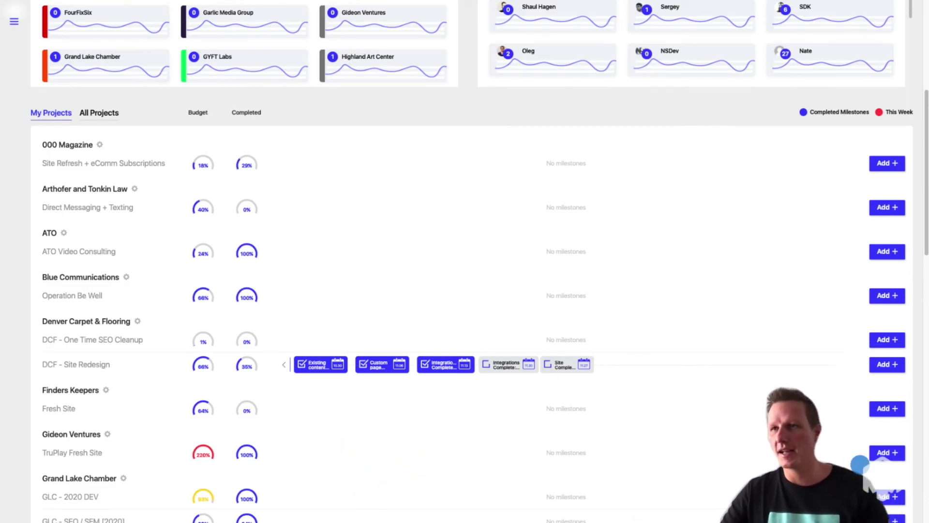
{"action": "scroll", "coordinate": [872, 485], "scroll_direction": "down", "scroll_amount": 2}
{"action": "scroll", "coordinate": [871, 486], "scroll_direction": "up", "scroll_amount": 7}
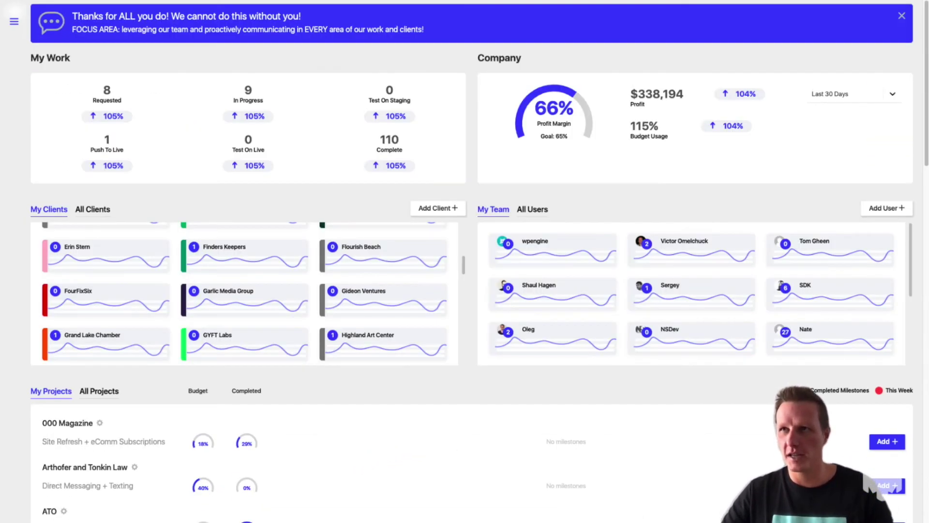
Go to the clients page and filter the clients by the SEO service.
{"action": "left_click", "coordinate": [14, 21]}
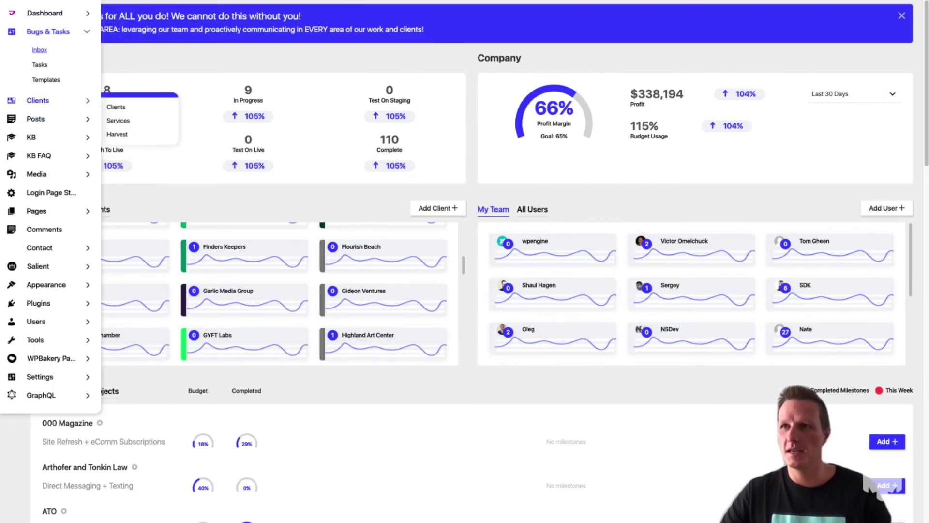
{"action": "left_click", "coordinate": [37, 100]}
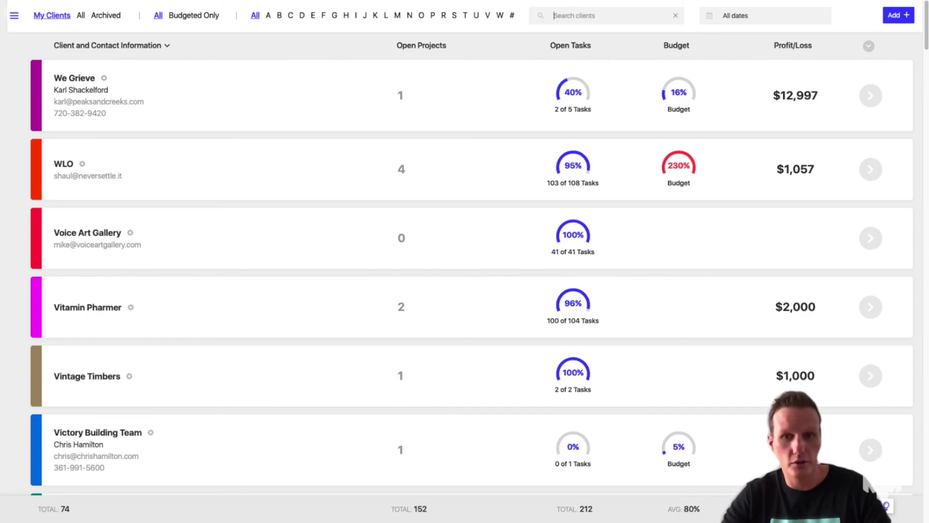
{"action": "type", "text": "seo"}
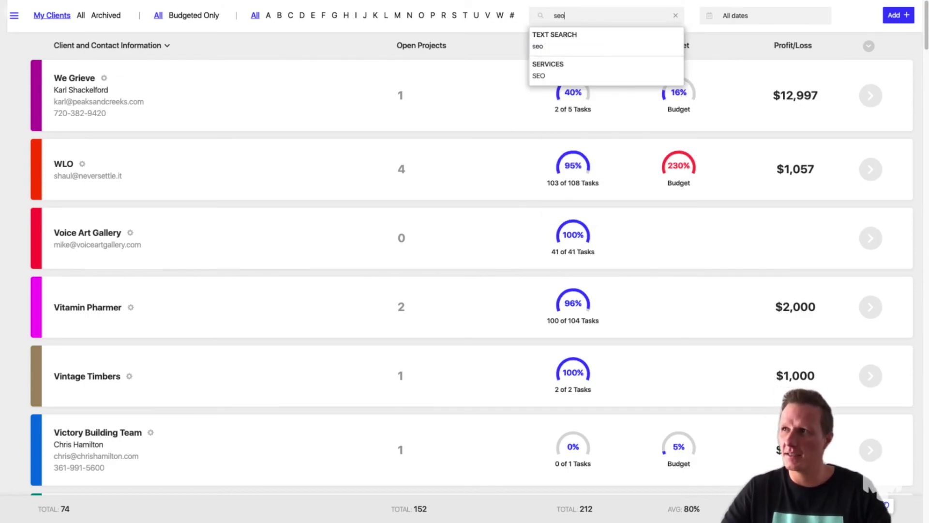
{"action": "key", "text": "Down"}
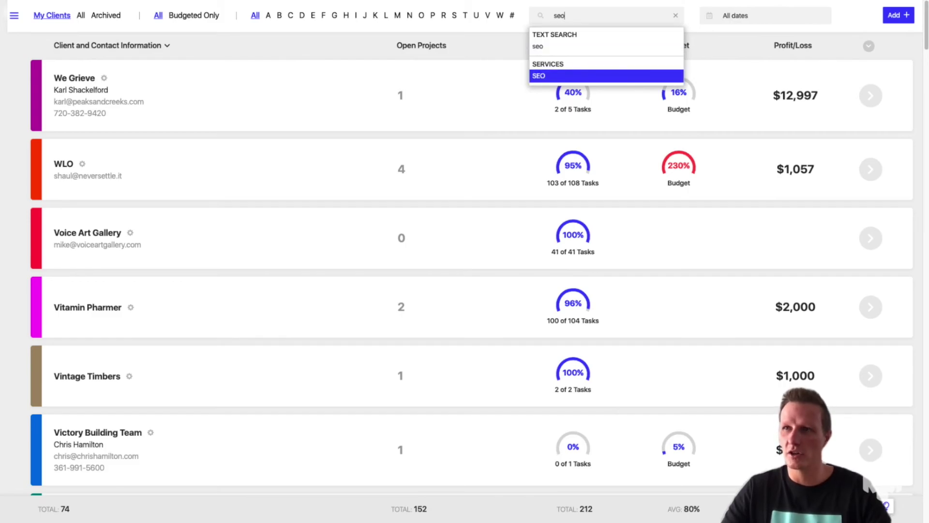
{"action": "key", "text": "Return"}
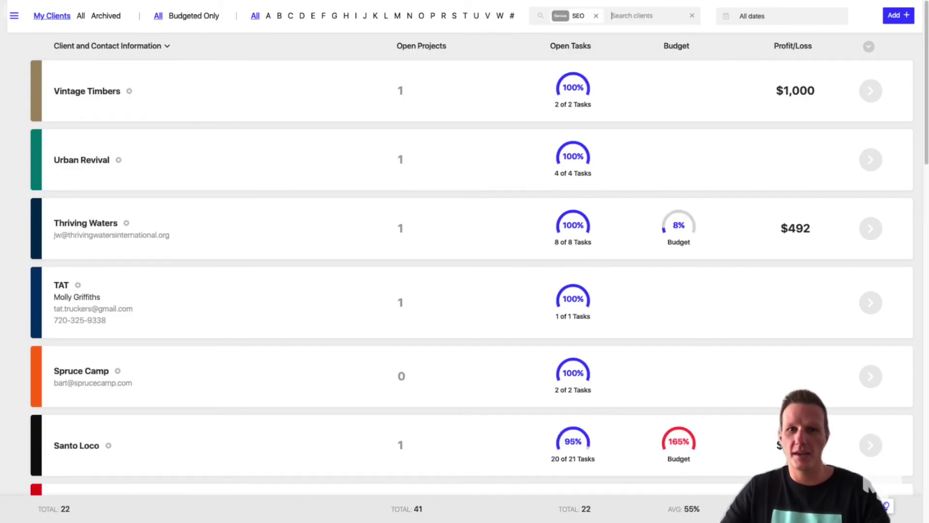
{"action": "scroll", "coordinate": [471, 277], "scroll_direction": "down", "scroll_amount": 15}
{"action": "scroll", "coordinate": [472, 277], "scroll_direction": "up", "scroll_amount": 15}
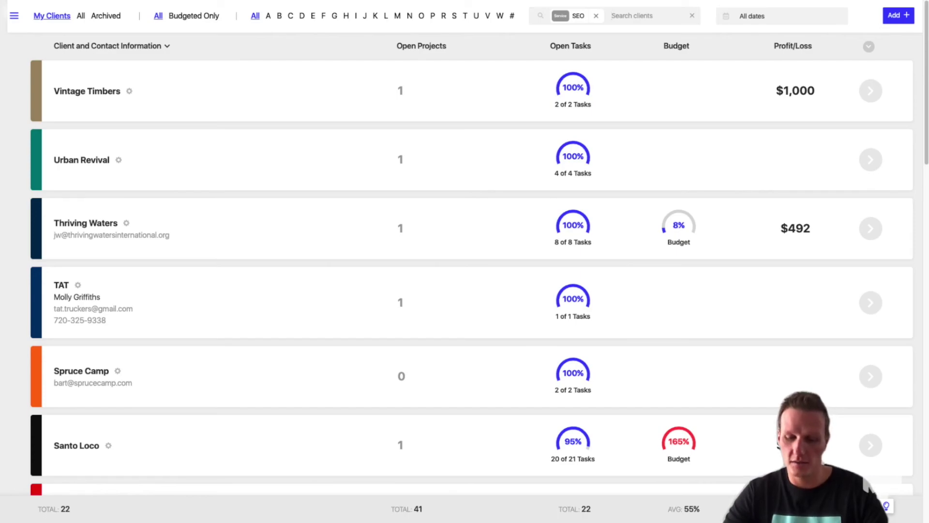
Add the Hosting service to the client filter and view AlmsBio's expanded team, services and project details.
{"action": "type", "text": "hosting"}
{"action": "key", "text": "Down"}
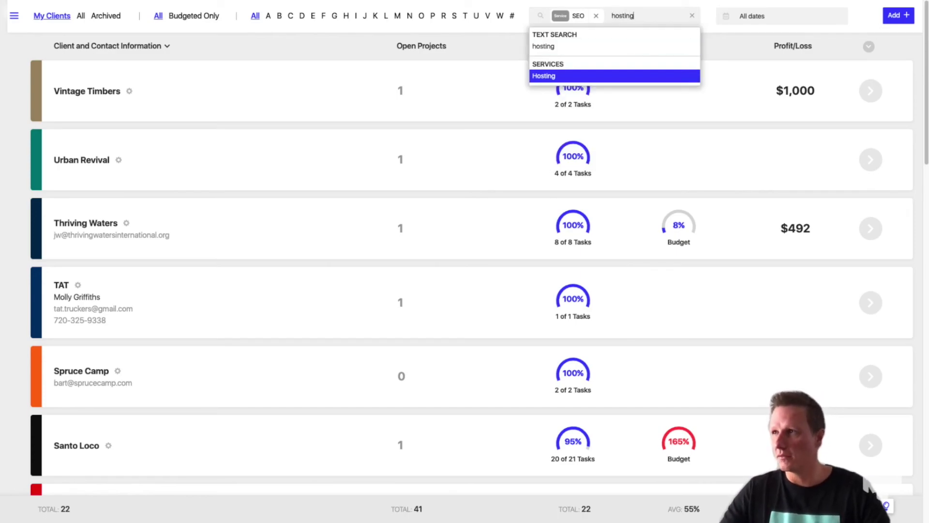
{"action": "key", "text": "Return"}
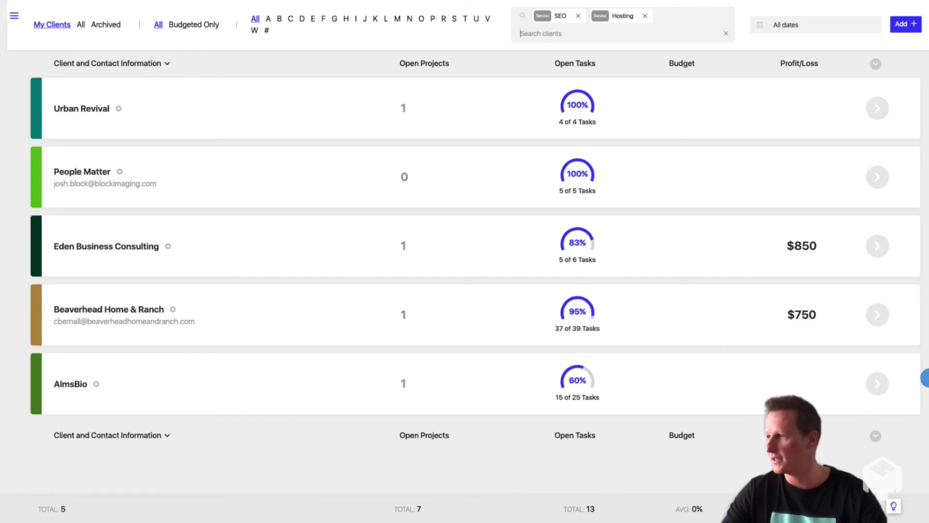
{"action": "left_click", "coordinate": [878, 384]}
{"action": "scroll", "coordinate": [449, 353], "scroll_direction": "down", "scroll_amount": 2}
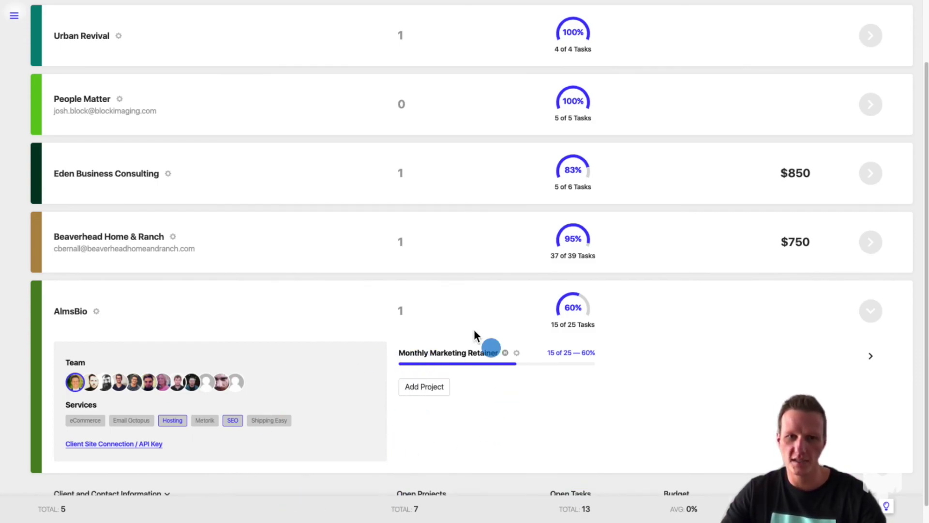
{"action": "scroll", "coordinate": [898, 360], "scroll_direction": "up", "scroll_amount": 2}
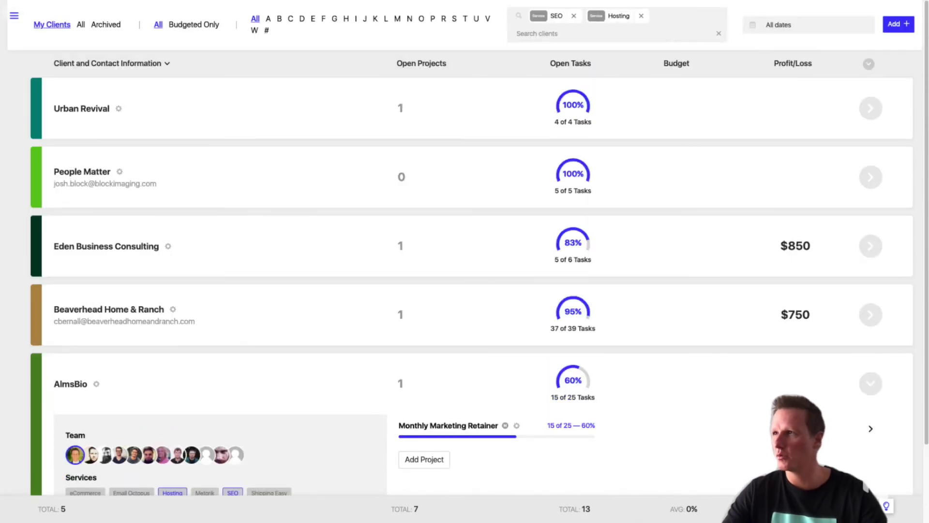
Remove the SEO and Hosting filters and search the clients for the text "dash".
{"action": "left_click", "coordinate": [573, 16]}
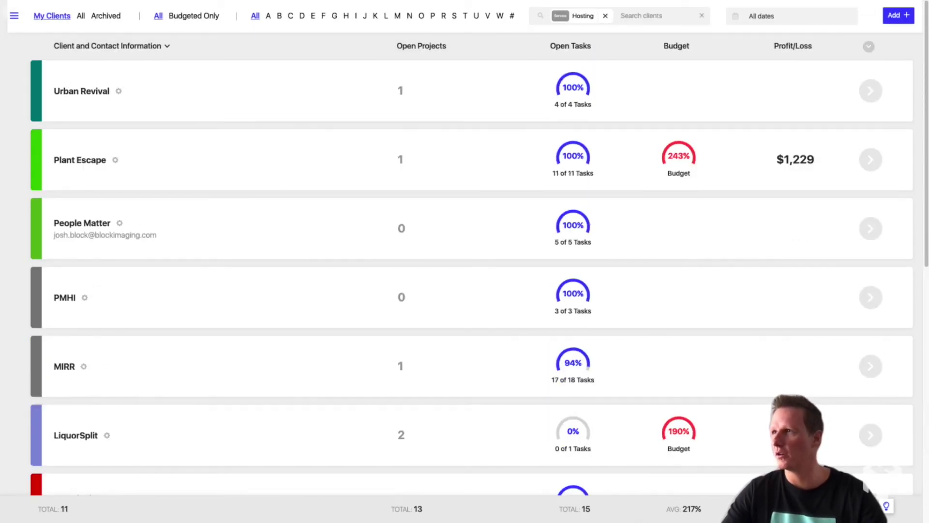
{"action": "key", "text": "BackSpace"}
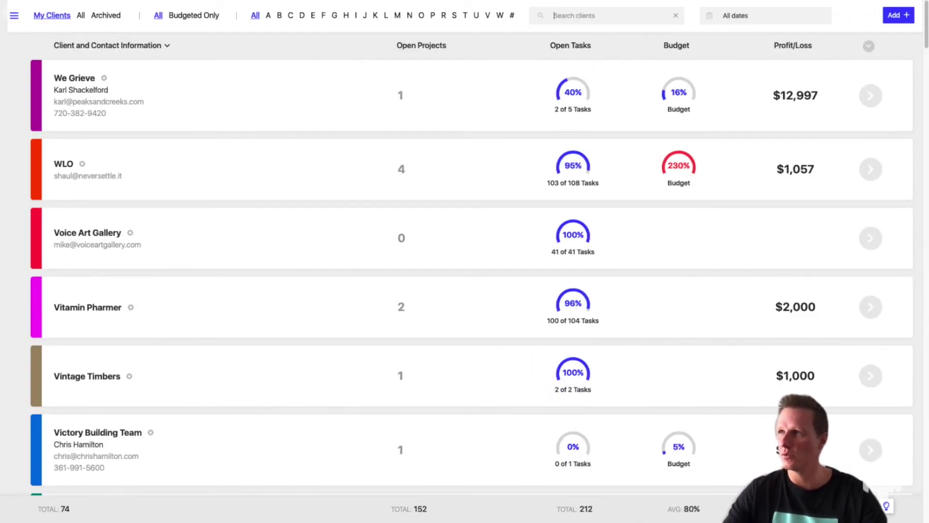
{"action": "type", "text": "dashboa"}
{"action": "key", "text": "BackSpace"}
{"action": "key", "text": "BackSpace"}
{"action": "key", "text": "BackSpace"}
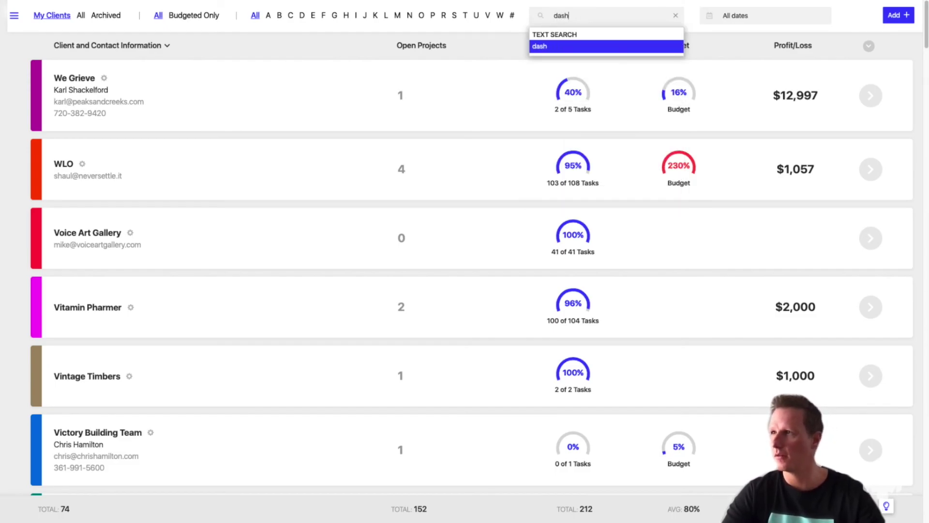
{"action": "key", "text": "Return"}
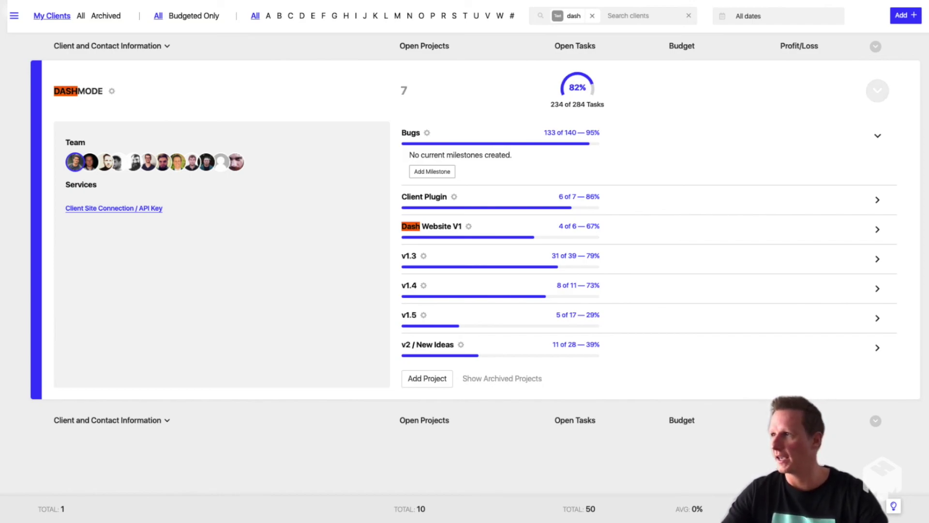
{"action": "left_click_drag", "start_coordinate": [66, 142], "coordinate": [599, 133]}
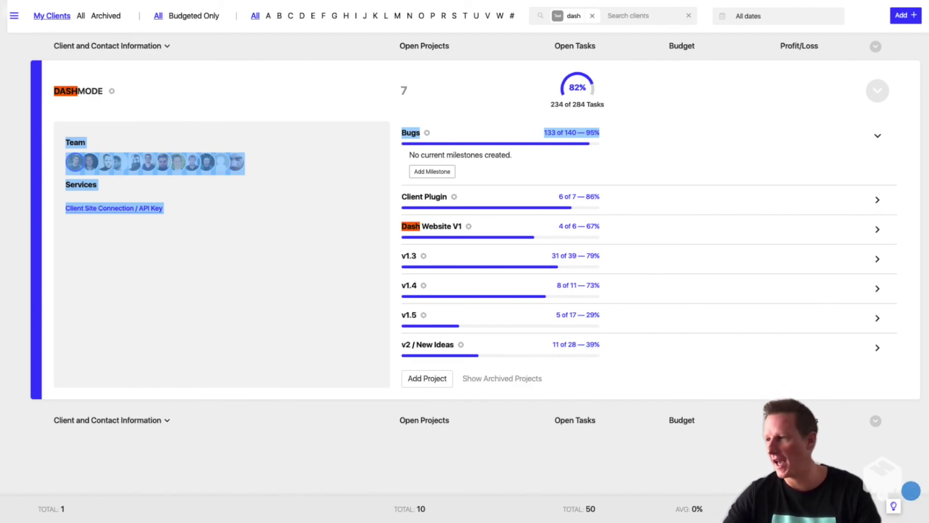
{"action": "left_click", "coordinate": [910, 492]}
Look through the Vote on Features form and close it without filling it in.
{"action": "left_click", "coordinate": [894, 505]}
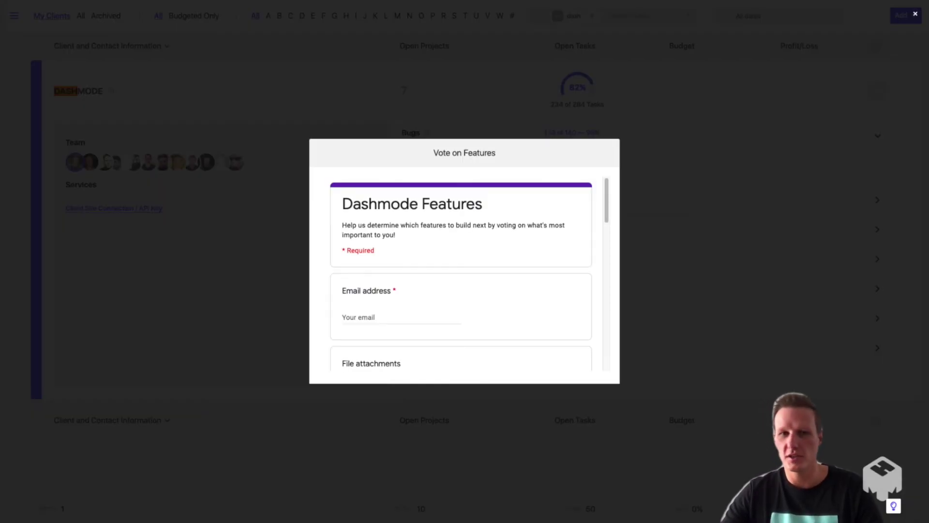
{"action": "scroll", "coordinate": [461, 276], "scroll_direction": "down", "scroll_amount": 15}
{"action": "scroll", "coordinate": [461, 276], "scroll_direction": "up", "scroll_amount": 20}
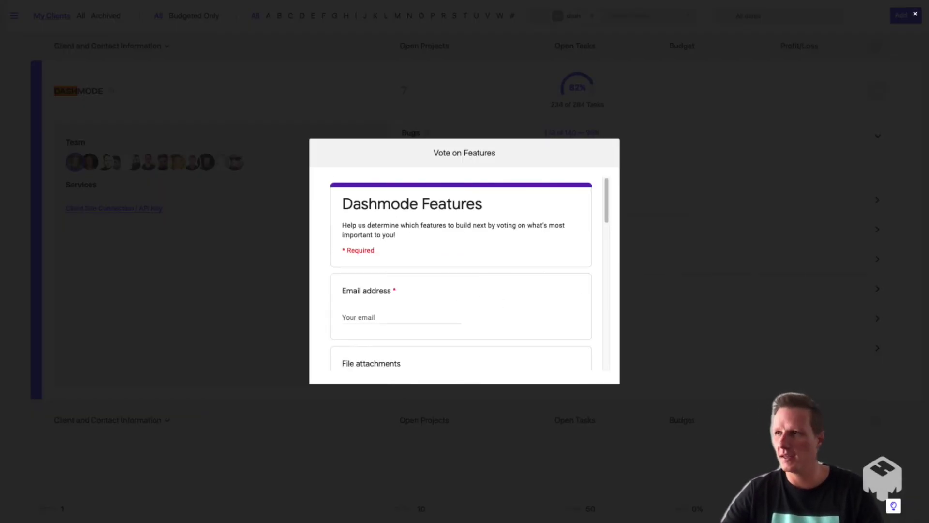
{"action": "key", "text": "Escape"}
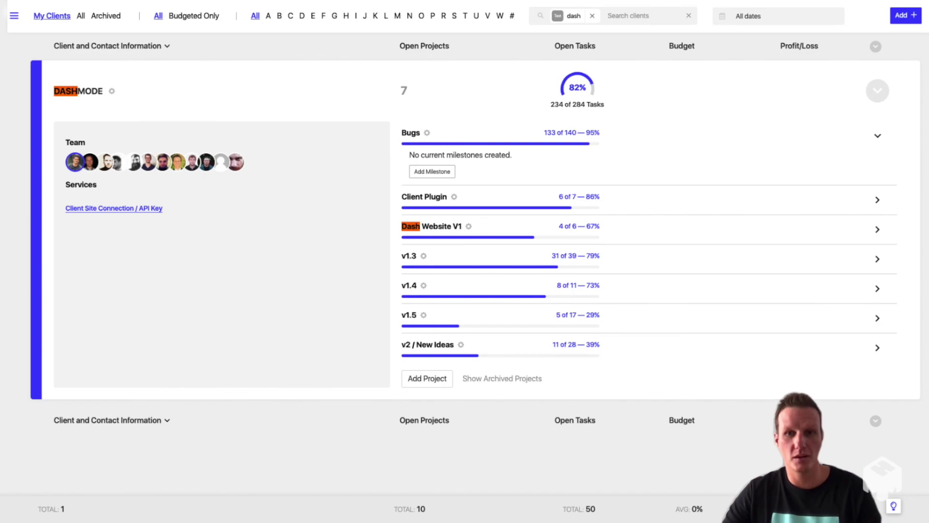